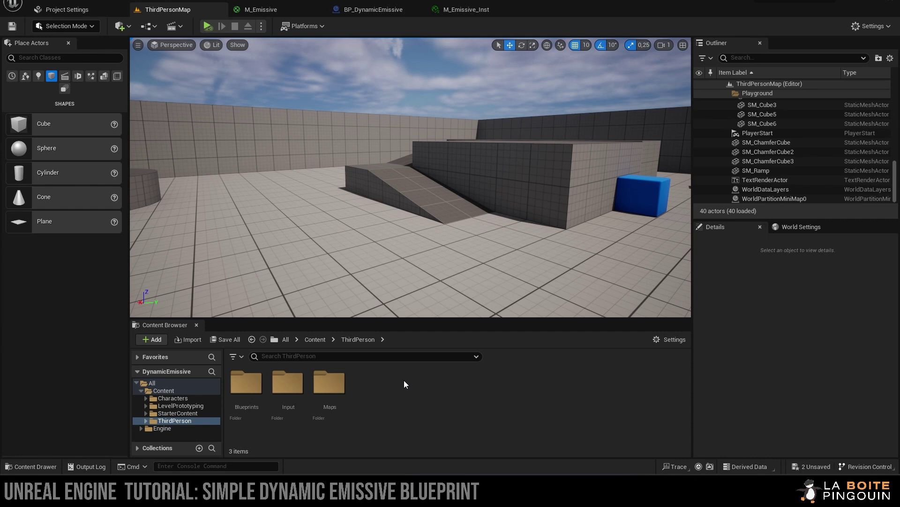
# Create a material named M_Emissive in the ThirdPerson folder and open it for editing
pyautogui.rightClick(406, 384)
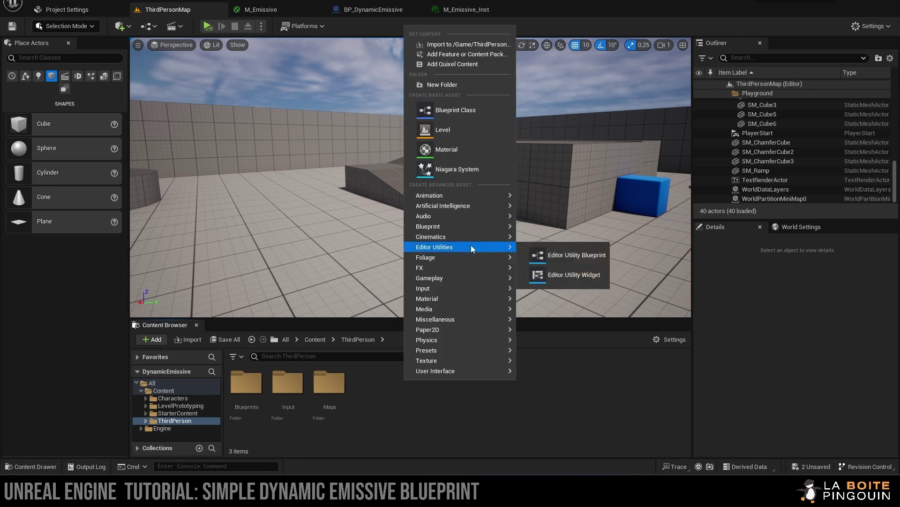
pyautogui.click(458, 148)
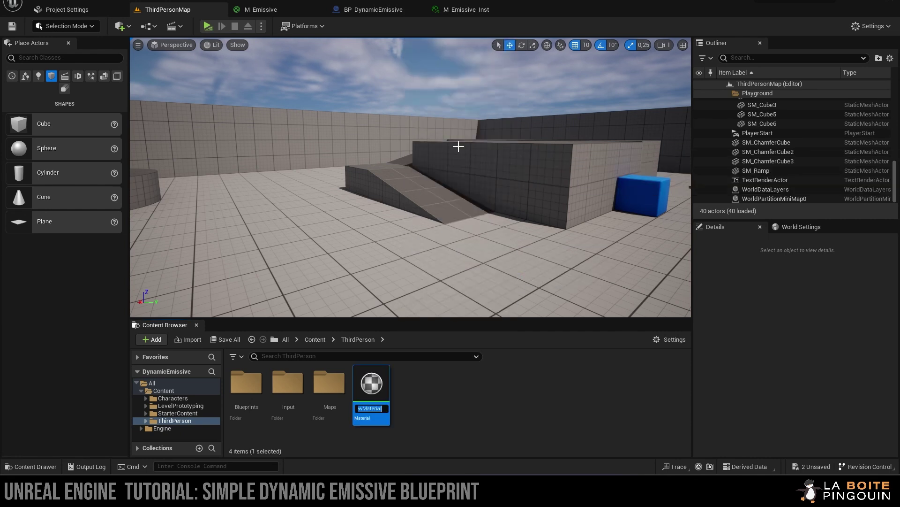
pyautogui.write('M')
pyautogui.press('Return')
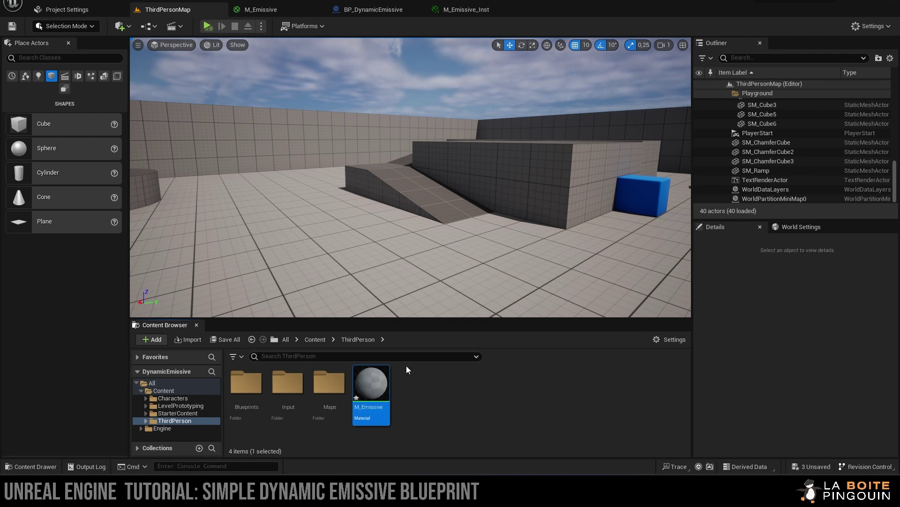
pyautogui.doubleClick(372, 383)
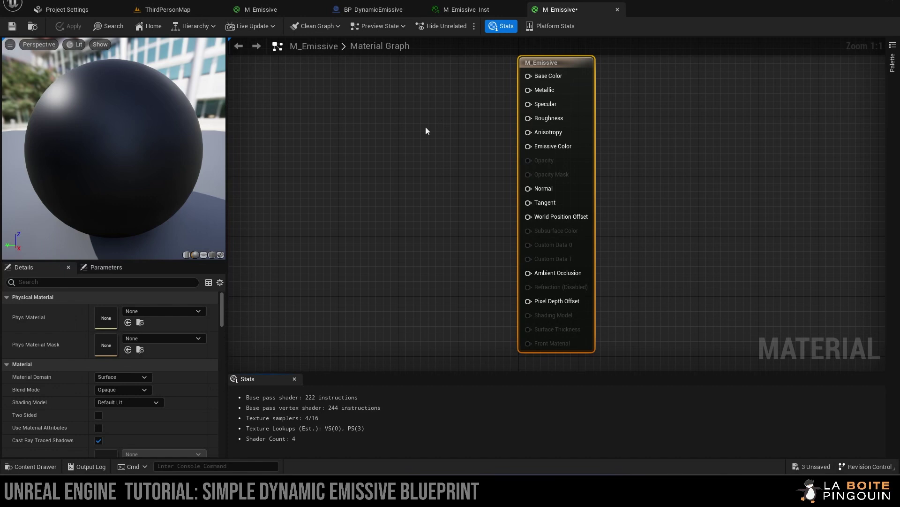
# Add a three-component vector constant to the material graph and convert it to a parameter named Emissive Color
pyautogui.scroll(-2, 426, 126)
pyautogui.moveTo(344, 142); pyautogui.dragTo(333, 152, button='right')
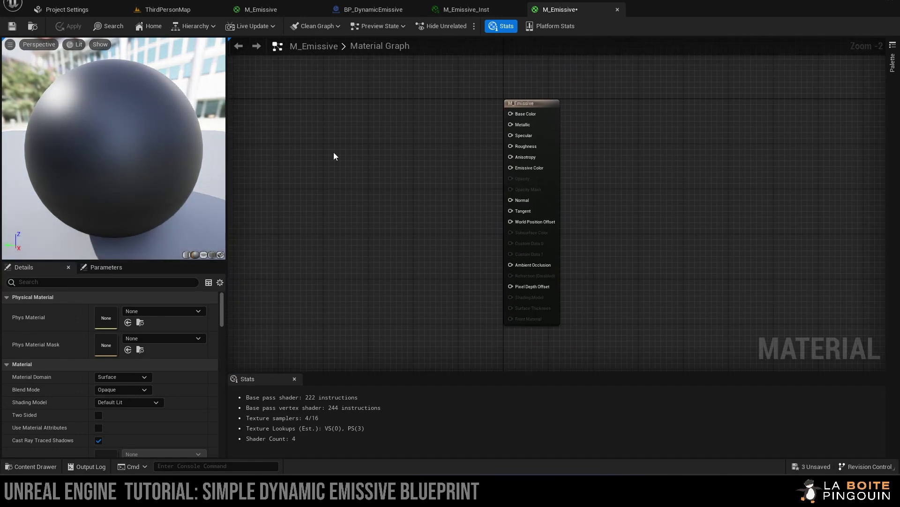
pyautogui.click(314, 121)
pyautogui.moveTo(365, 123); pyautogui.dragTo(319, 108)
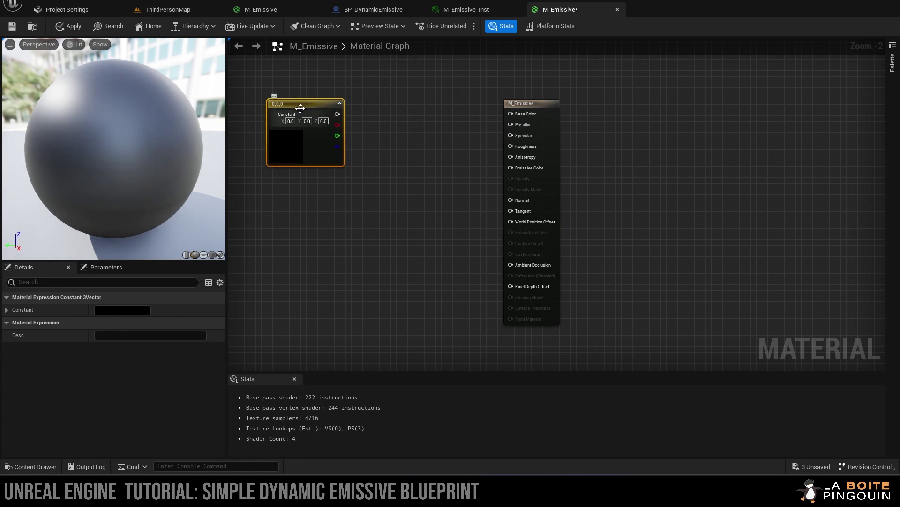
pyautogui.rightClick(316, 106)
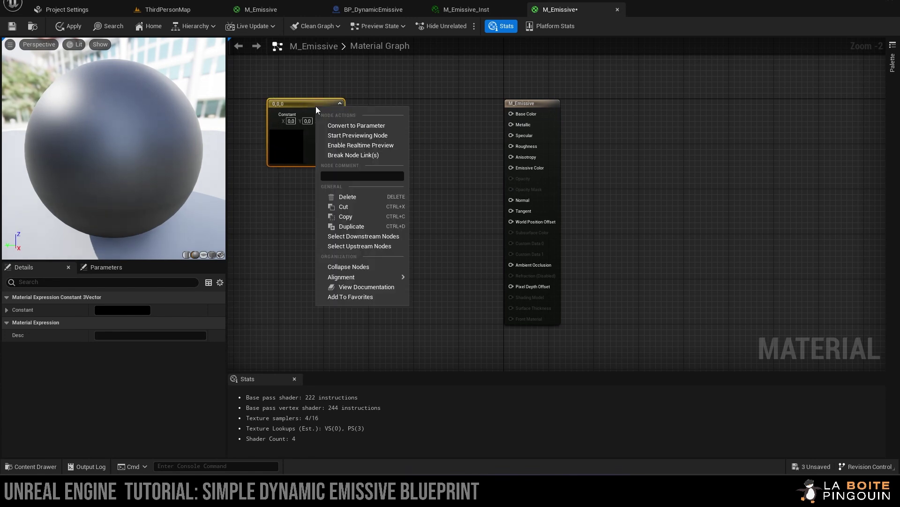
pyautogui.click(354, 127)
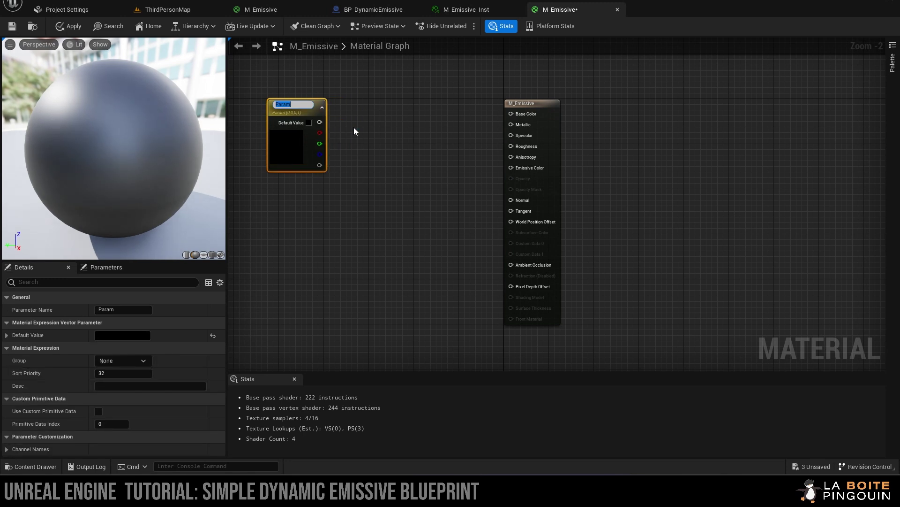
pyautogui.write('Emissive Color')
pyautogui.press('Return')
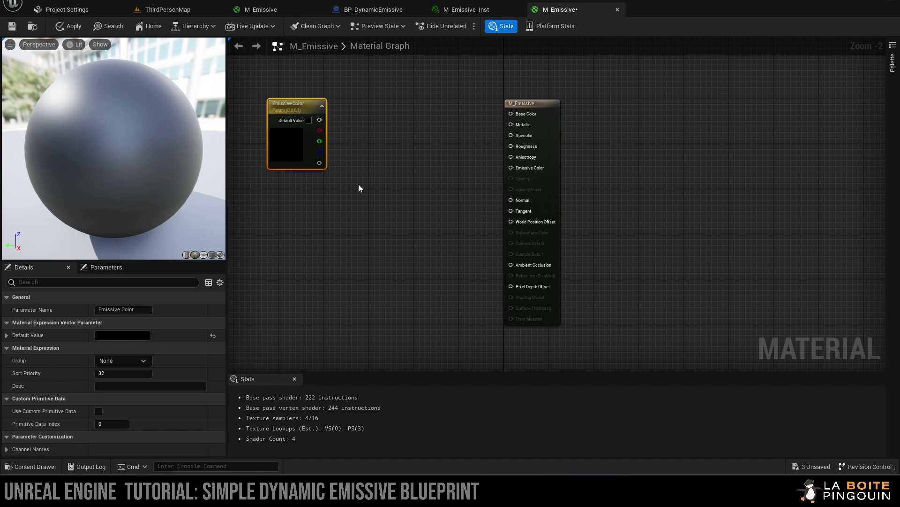
# Add a scalar constant, convert it to a parameter named Intensity, and align it below the Emissive Color node
pyautogui.click(319, 230)
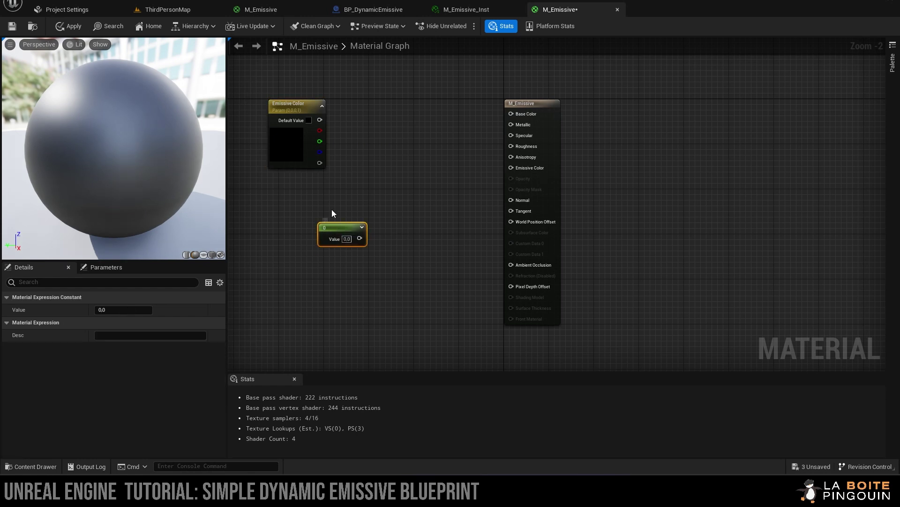
pyautogui.moveTo(339, 233); pyautogui.dragTo(315, 209)
pyautogui.rightClick(316, 211)
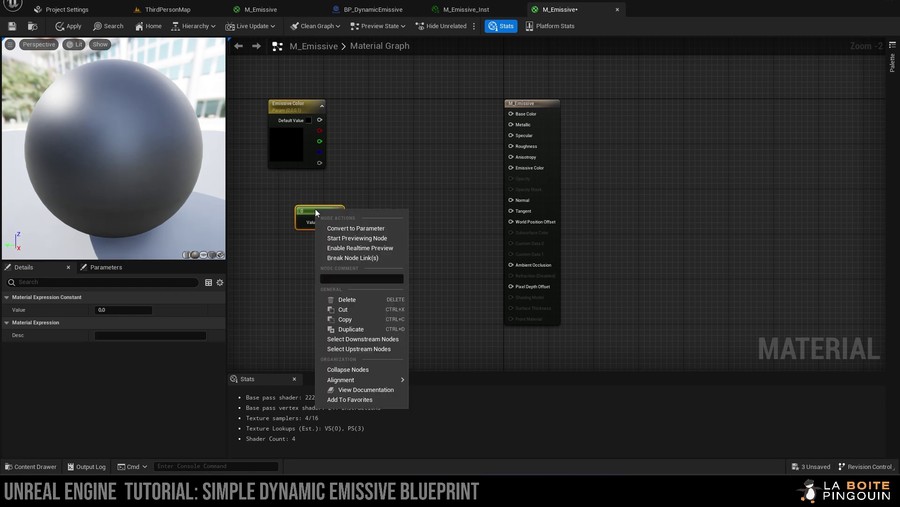
pyautogui.click(342, 228)
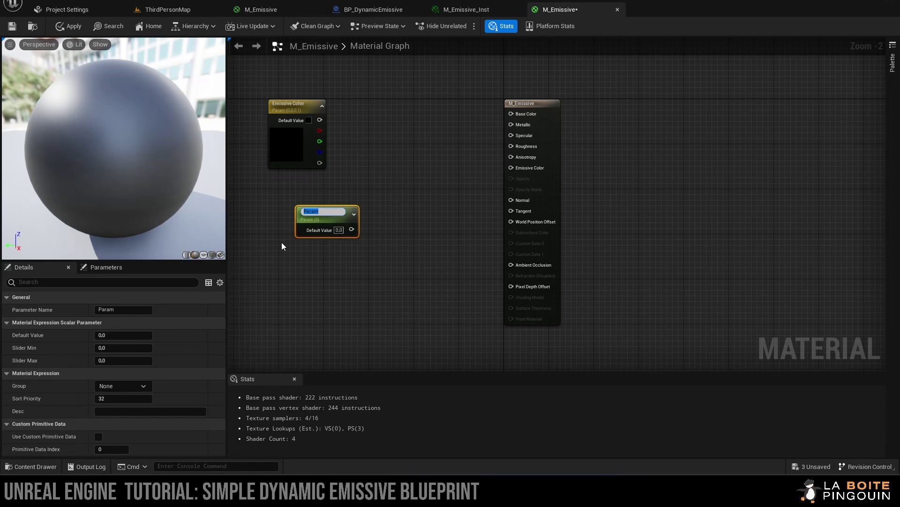
pyautogui.write('Intensity')
pyautogui.press('Return')
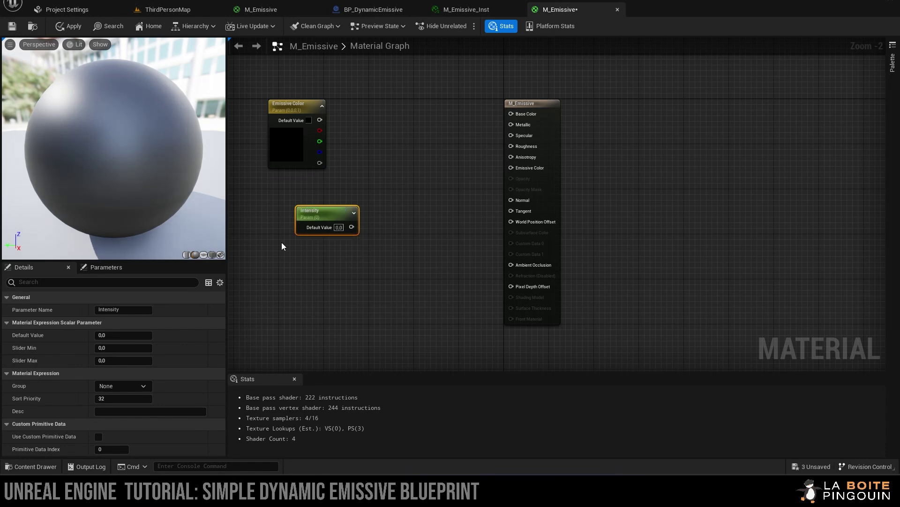
pyautogui.moveTo(336, 210); pyautogui.dragTo(308, 213)
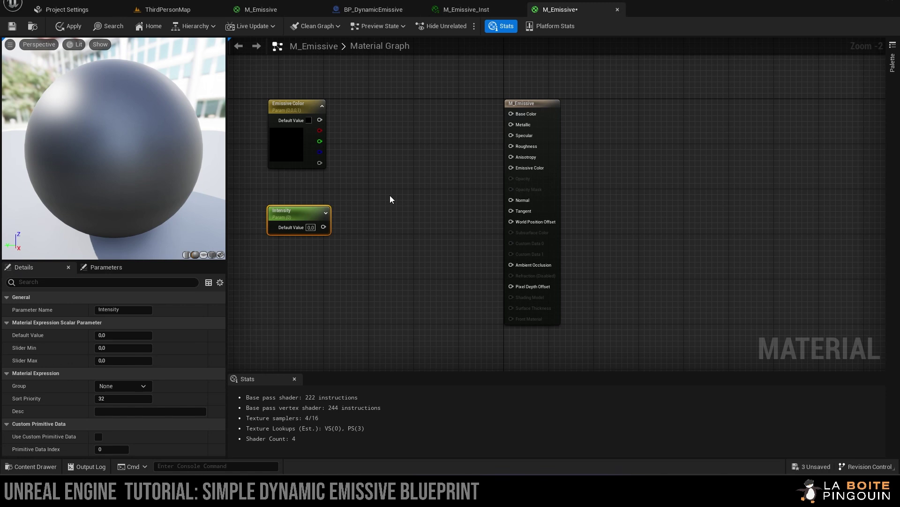
# Multiply Emissive Color (A) by Intensity (B) and connect the result to the material's Emissive Color input
pyautogui.click(394, 178)
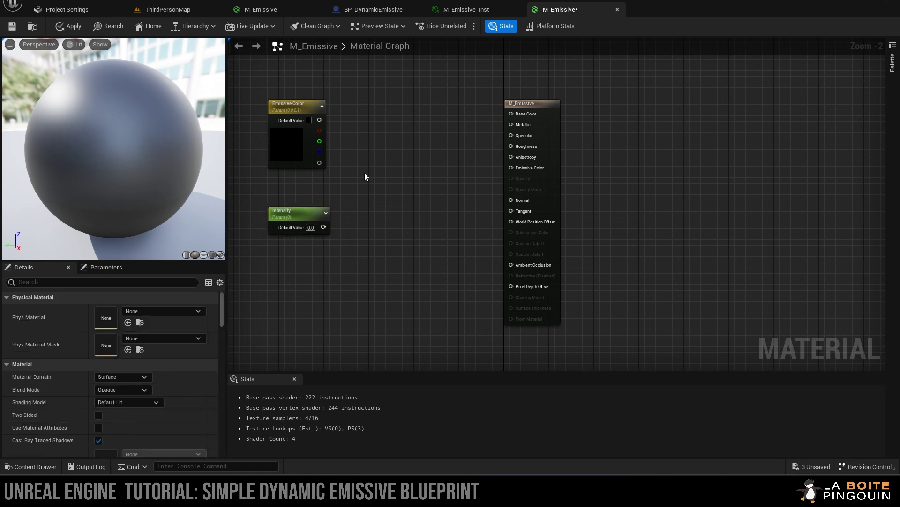
pyautogui.click(365, 173)
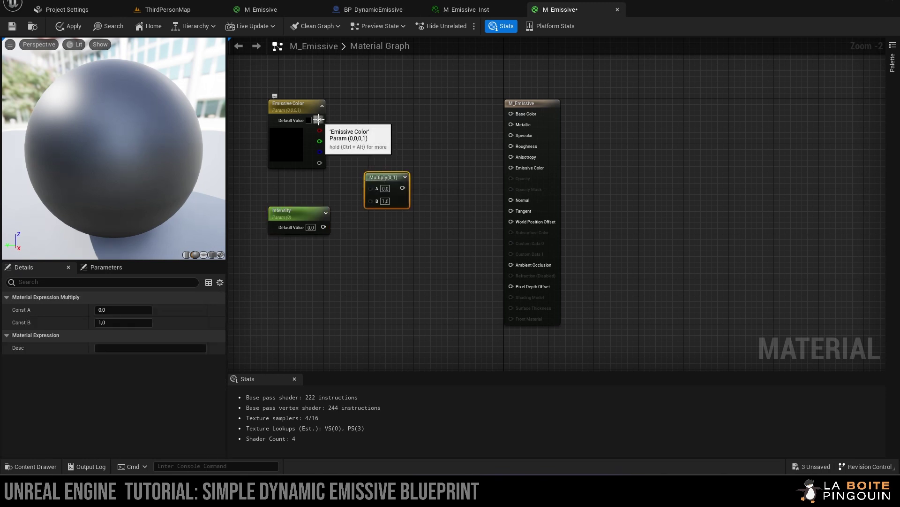
pyautogui.moveTo(320, 120); pyautogui.dragTo(371, 188)
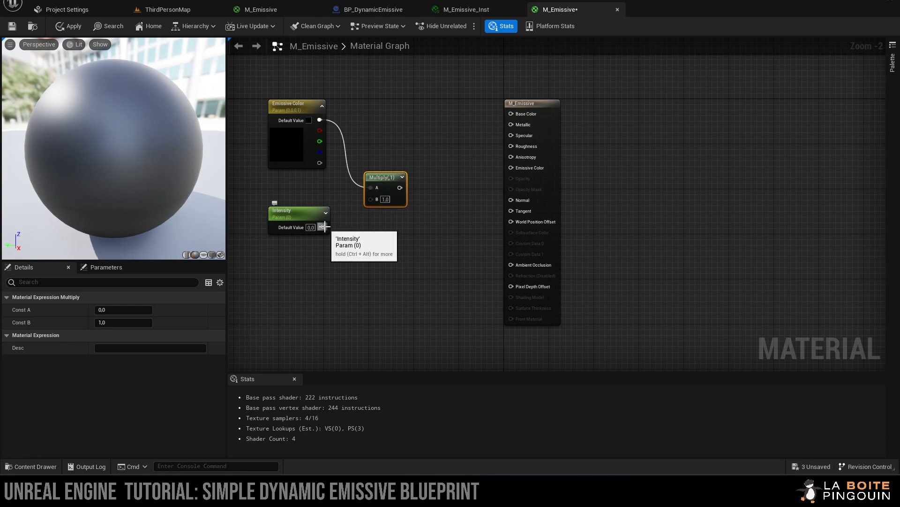
pyautogui.moveTo(325, 227); pyautogui.dragTo(513, 168)
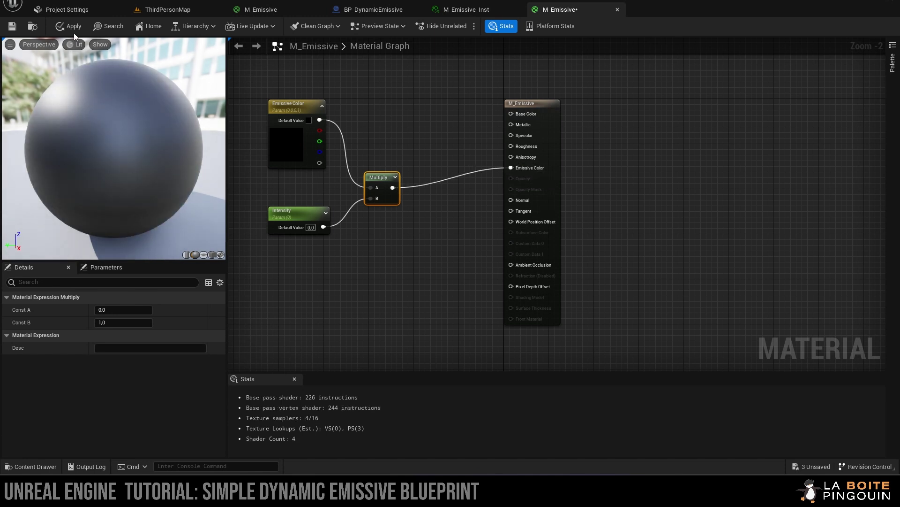
# Set the Intensity parameter's default value to 8 and save the material
pyautogui.click(286, 204)
pyautogui.click(287, 211)
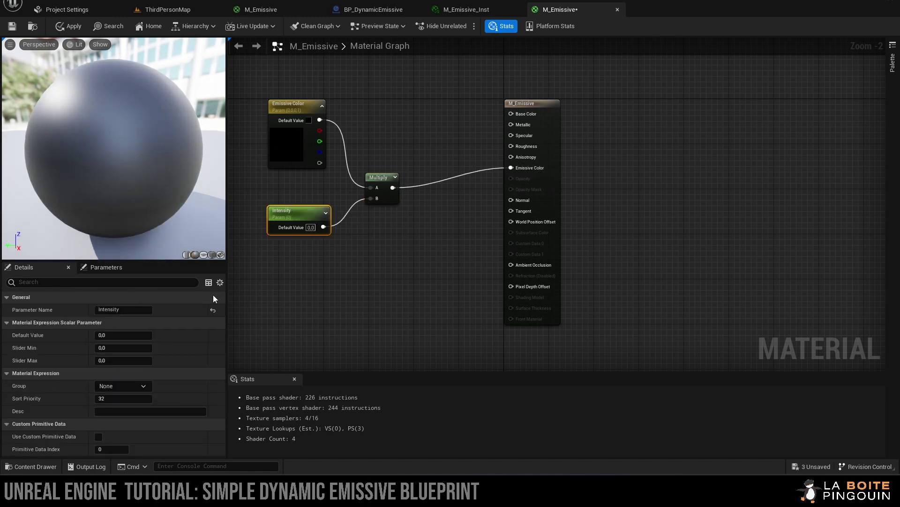
pyautogui.click(118, 335)
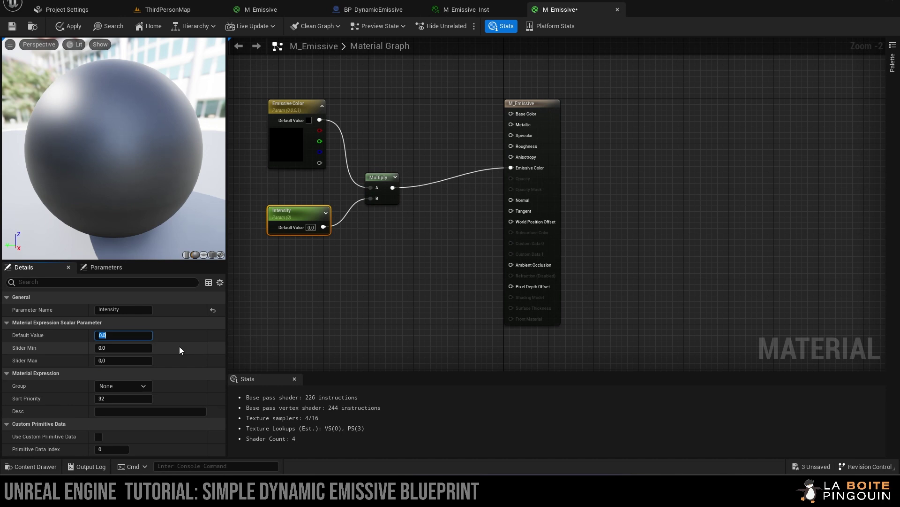
pyautogui.write('8')
pyautogui.press('Return')
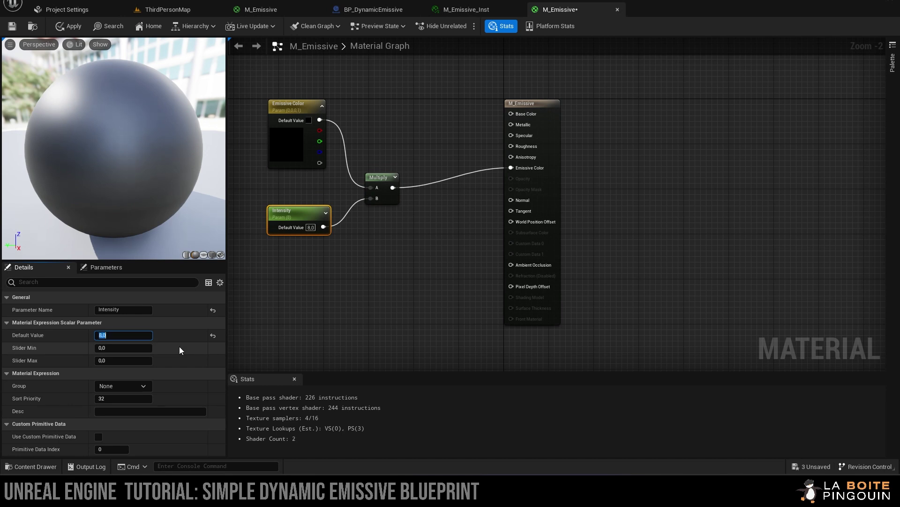
pyautogui.click(13, 27)
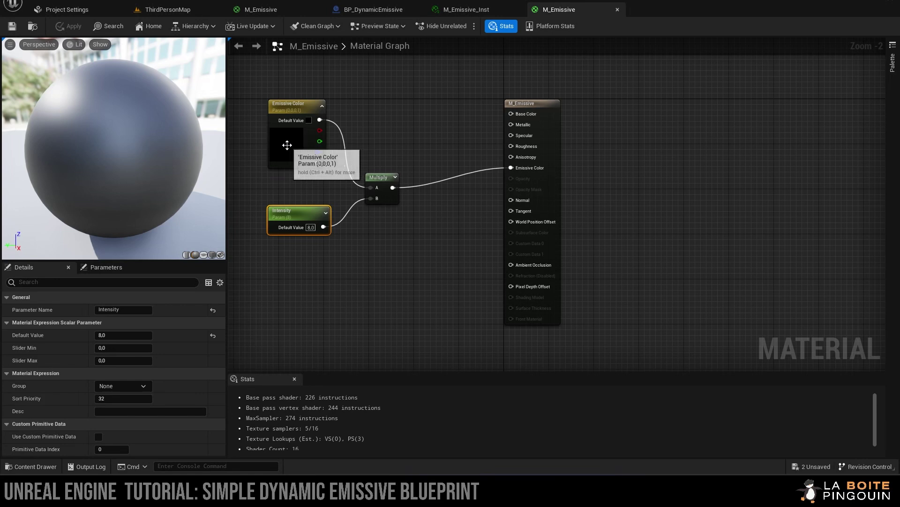
# Set the Emissive Color parameter's default value to pure white and save the material
pyautogui.doubleClick(287, 145)
pyautogui.moveTo(423, 224); pyautogui.dragTo(424, 183)
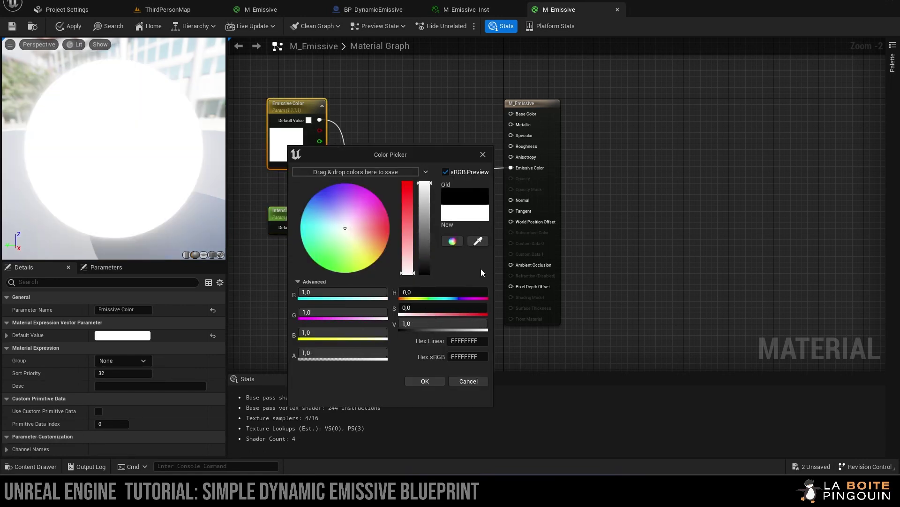
pyautogui.click(424, 380)
pyautogui.hotkey('ctrl', 's')
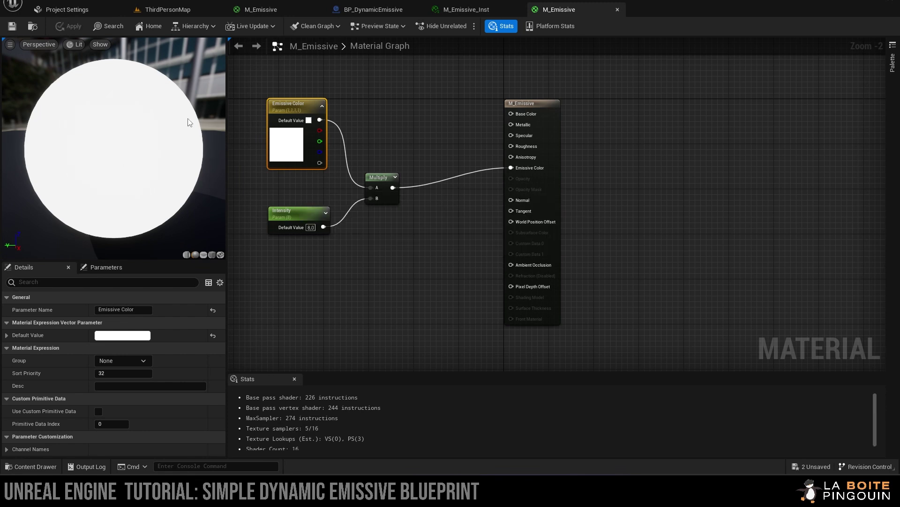
# Search the Project Settings for "bloom" to check whether the Bloom rendering option is enabled
pyautogui.click(162, 12)
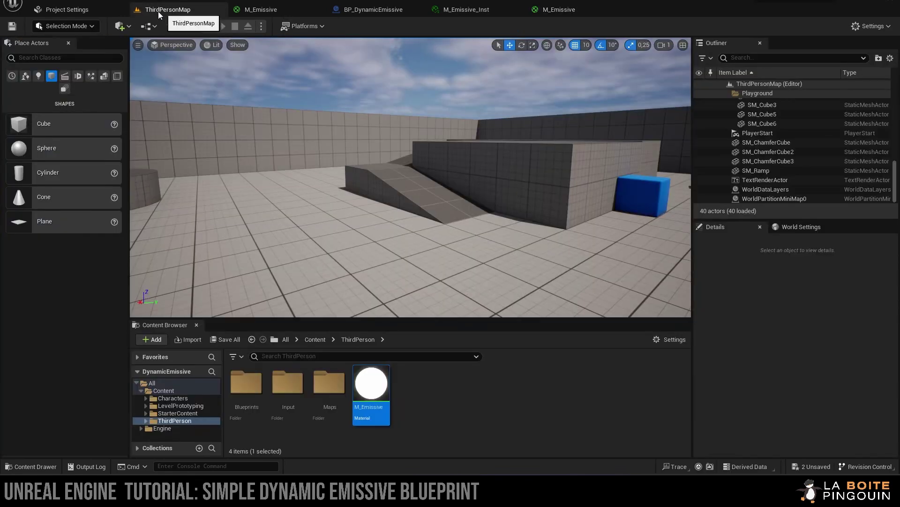
pyautogui.click(88, 12)
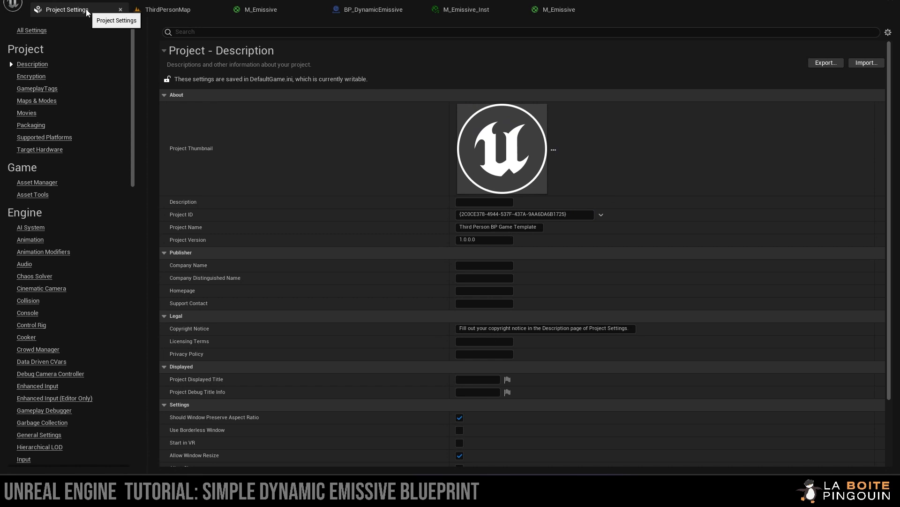
pyautogui.write('b')
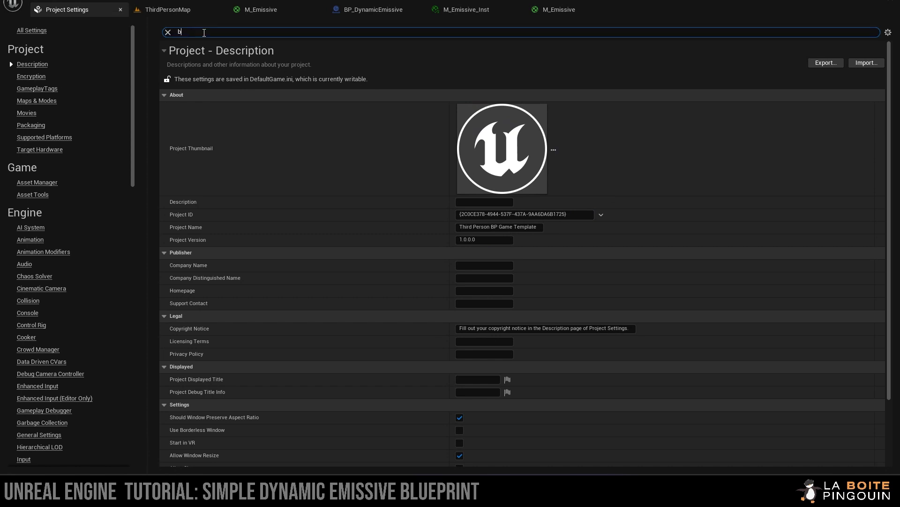
pyautogui.write('loom')
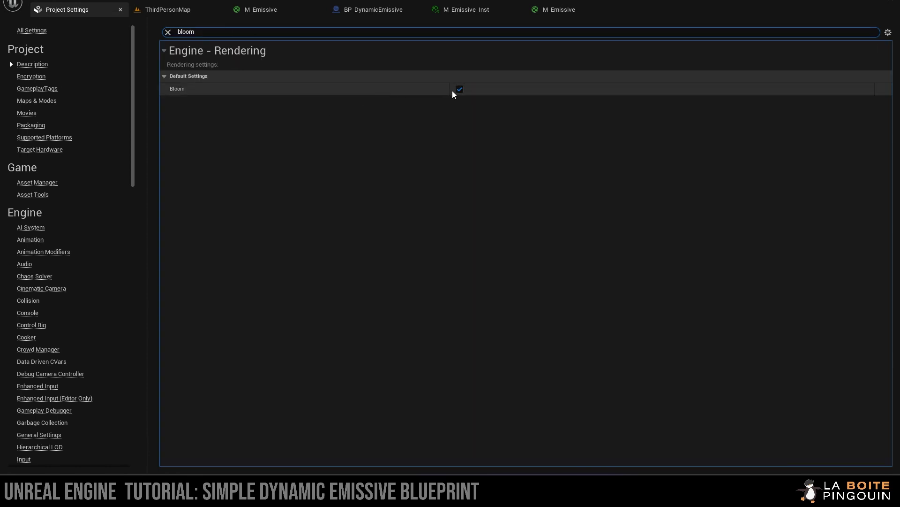
# Return to the ThirdPersonMap level and create a material instance from M_Emissive, keeping the suggested name
pyautogui.click(192, 12)
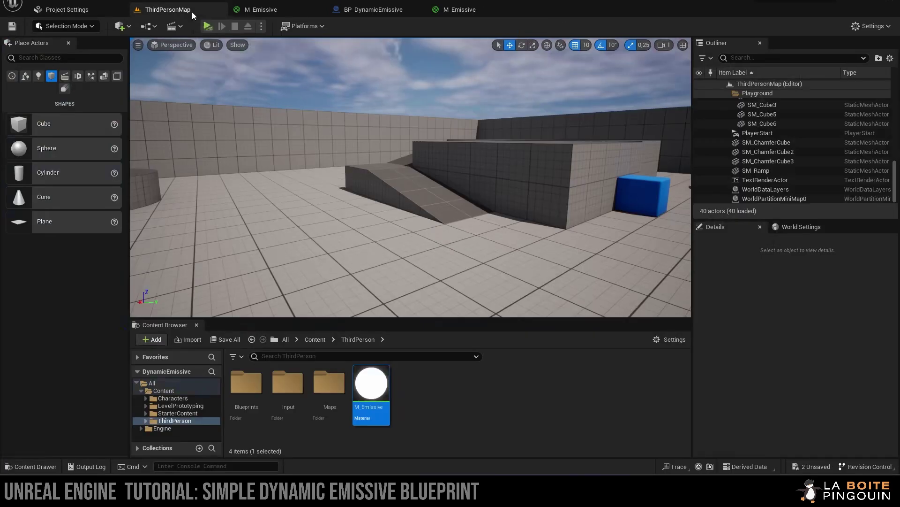
pyautogui.click(477, 395)
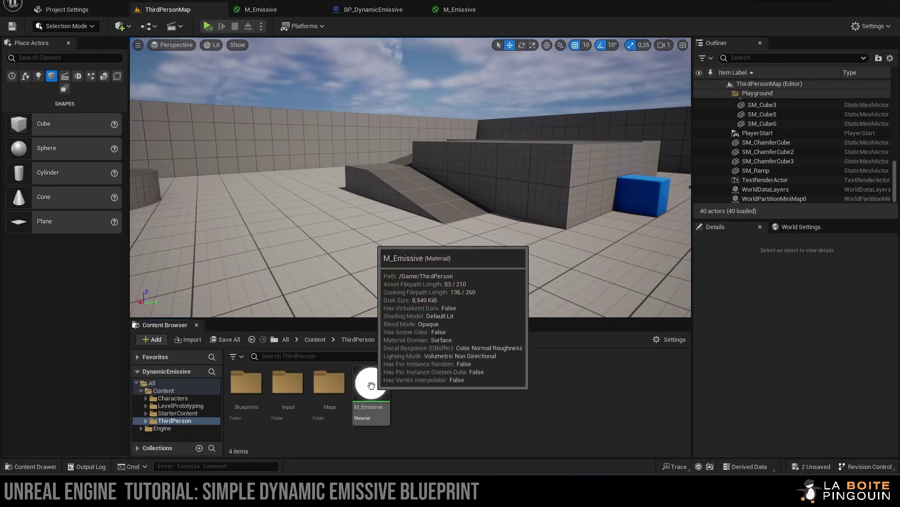
pyautogui.rightClick(371, 385)
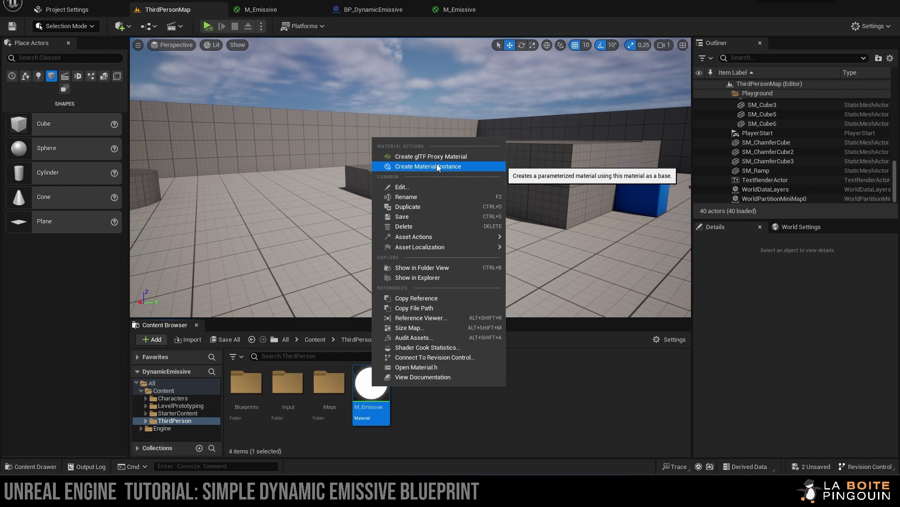
pyautogui.click(459, 166)
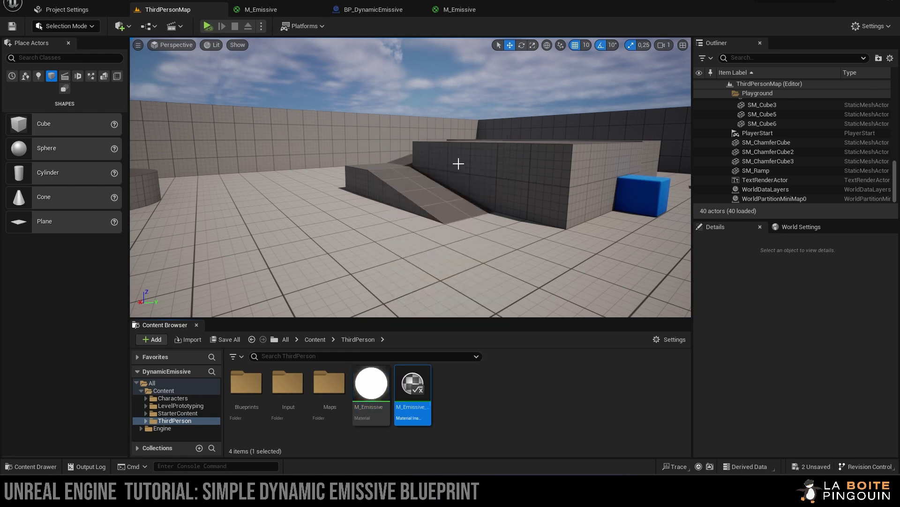
pyautogui.press('Return')
pyautogui.click(526, 398)
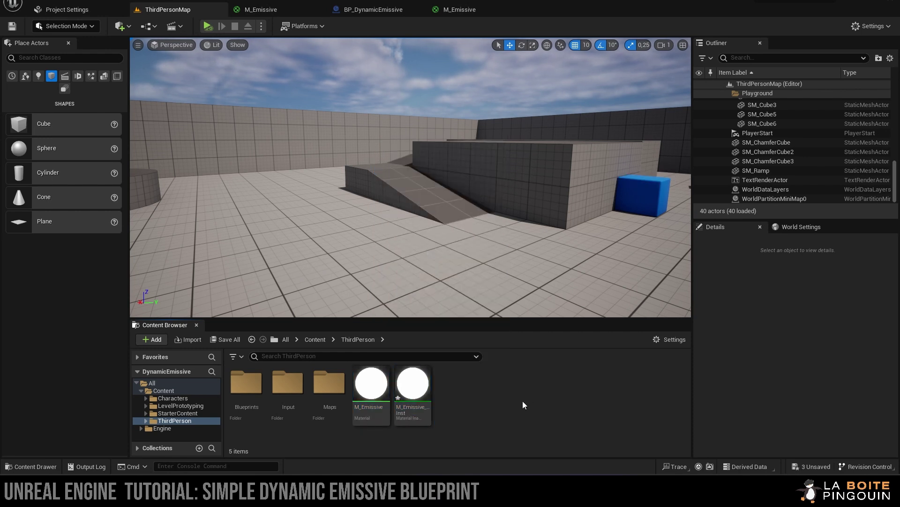
# Create a Blueprint Class with Actor as its parent in the ThirdPerson folder and name it BP_DynamicEmissive
pyautogui.rightClick(485, 395)
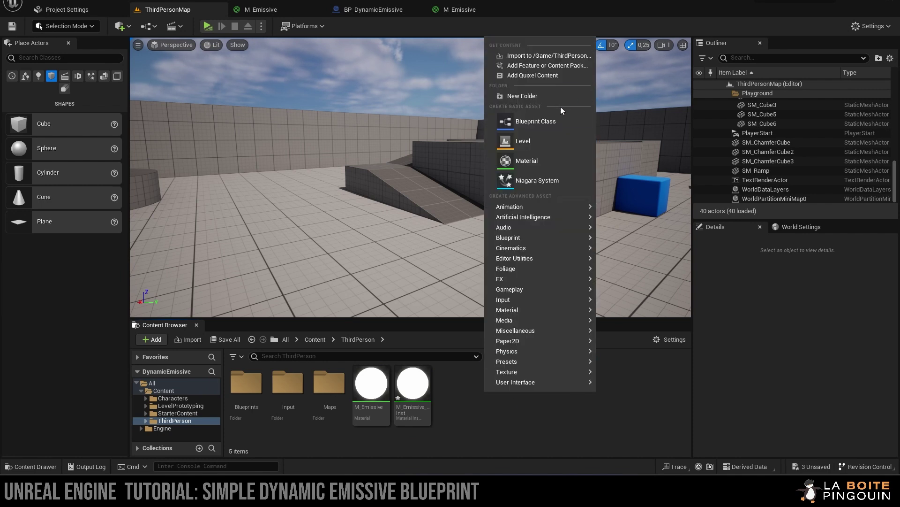
pyautogui.click(551, 123)
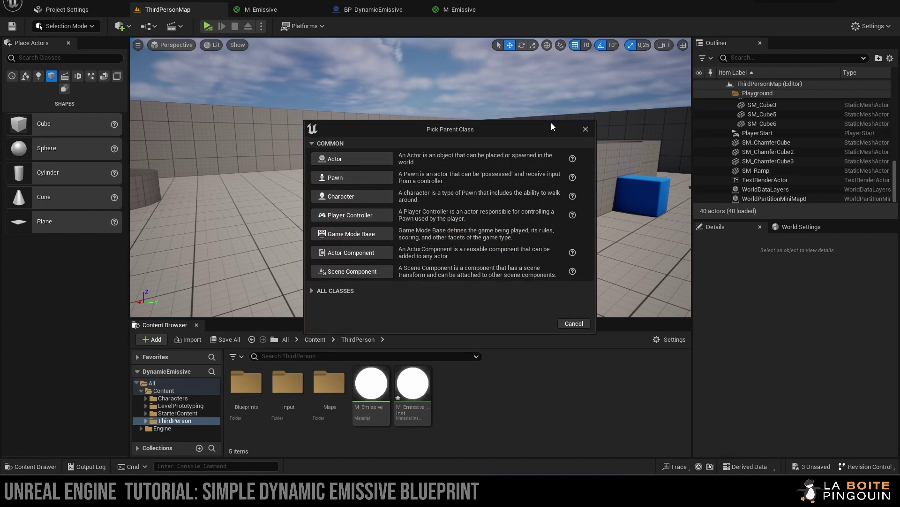
pyautogui.click(359, 156)
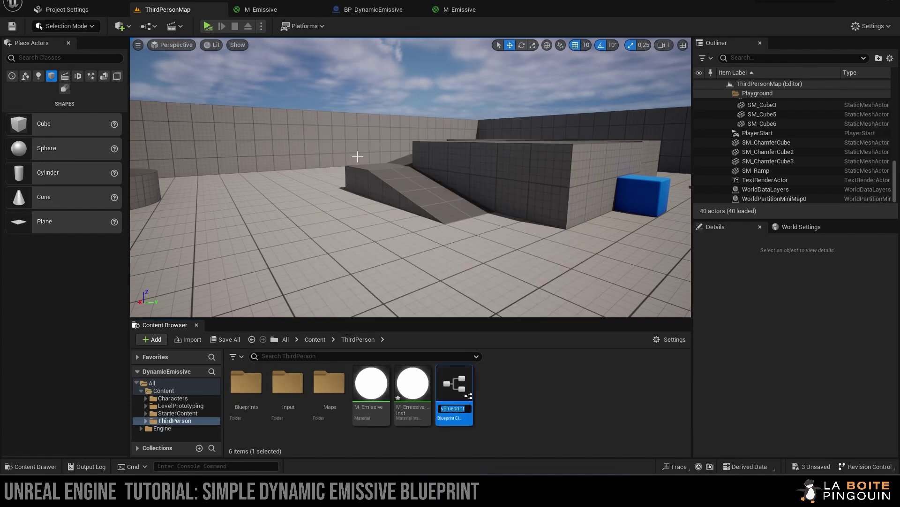
pyautogui.write('BP')
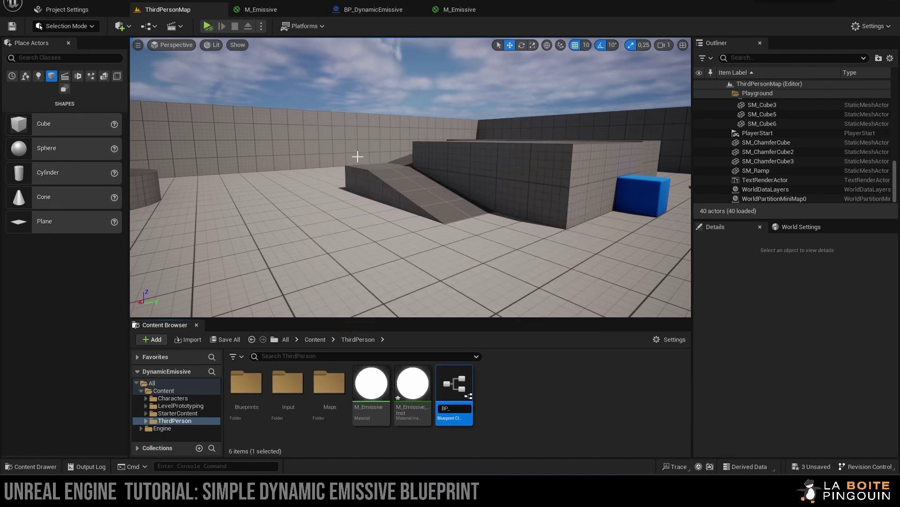
pyautogui.write('_DynamicEmi')
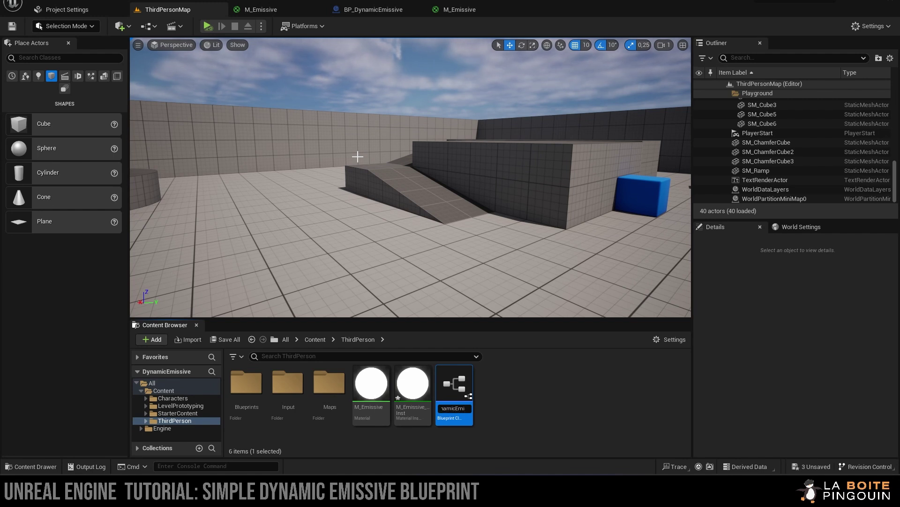
pyautogui.write('ssive')
pyautogui.press('Return')
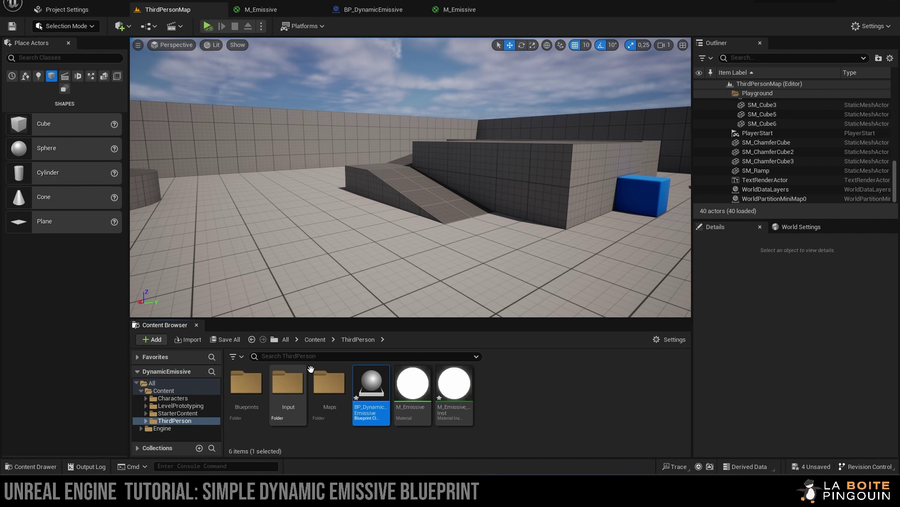
# Open the BP_DynamicEmissive Blueprint and add a Sphere component, keeping its default name
pyautogui.doubleClick(370, 388)
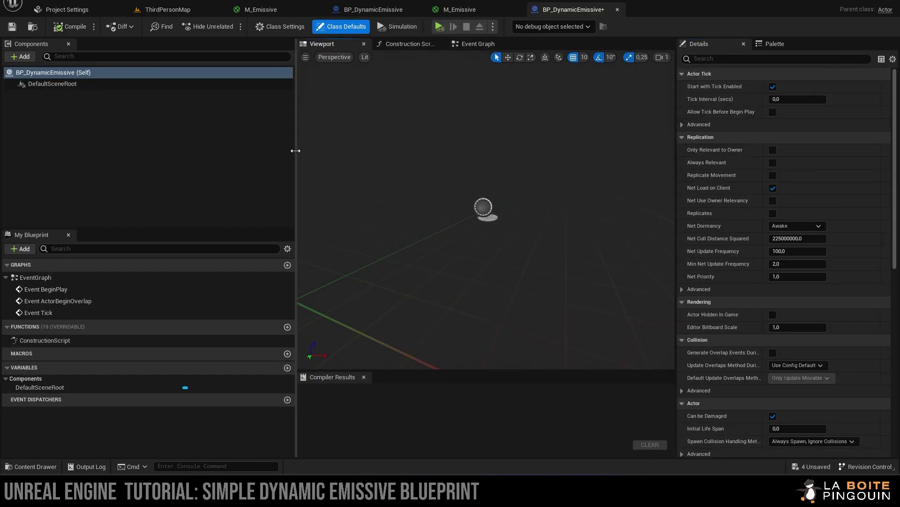
pyautogui.moveTo(297, 151); pyautogui.dragTo(173, 150)
pyautogui.click(23, 56)
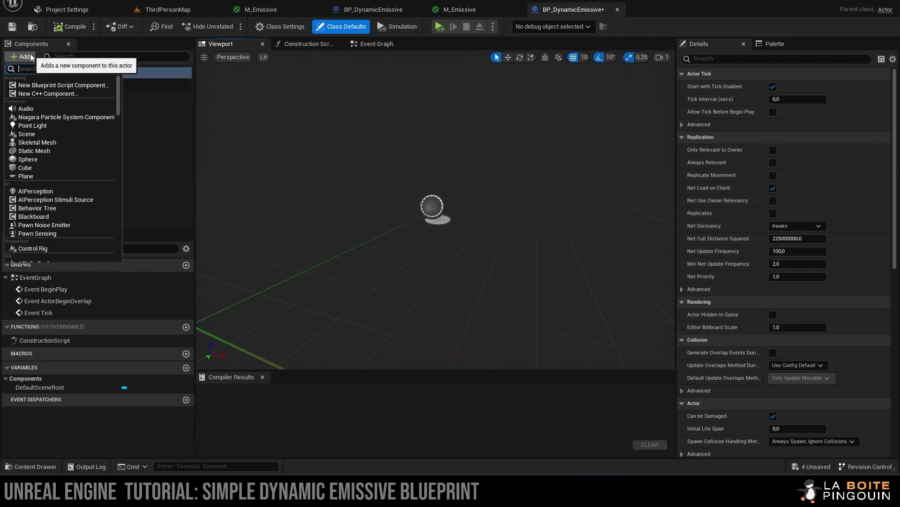
pyautogui.write('sphere')
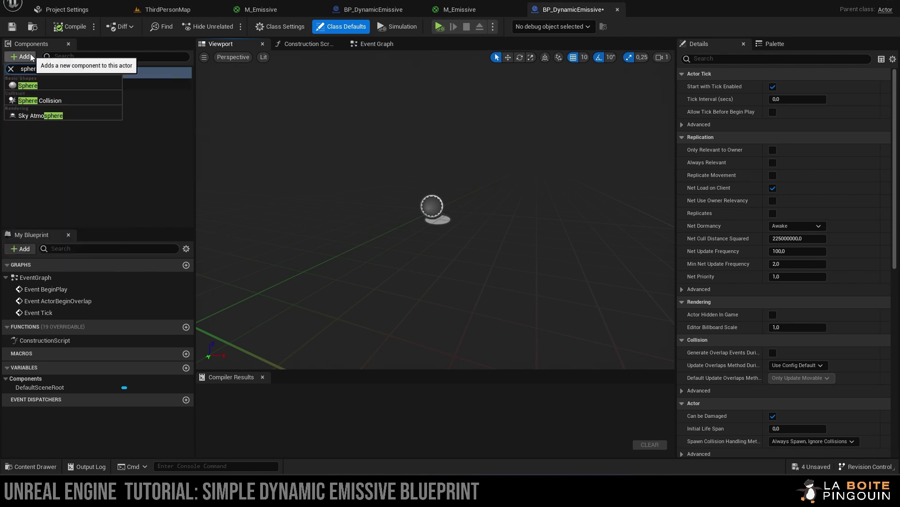
pyautogui.click(52, 86)
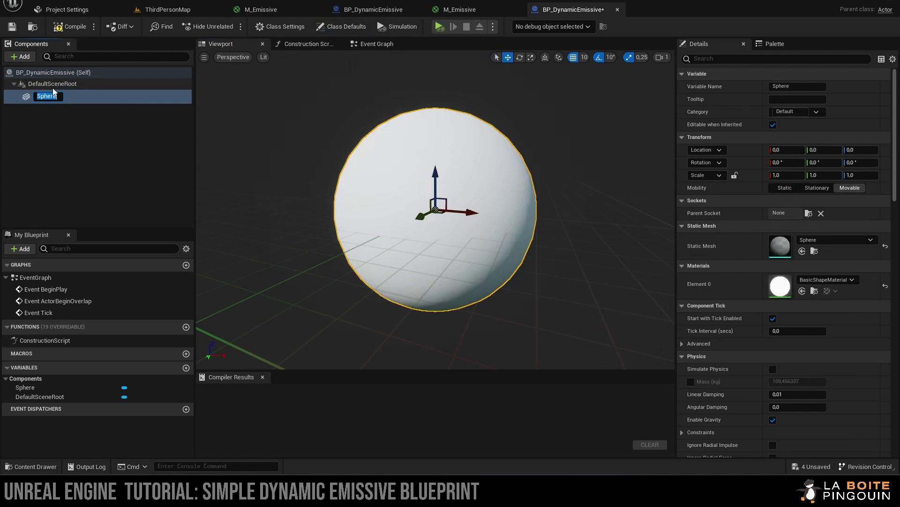
pyautogui.press('Return')
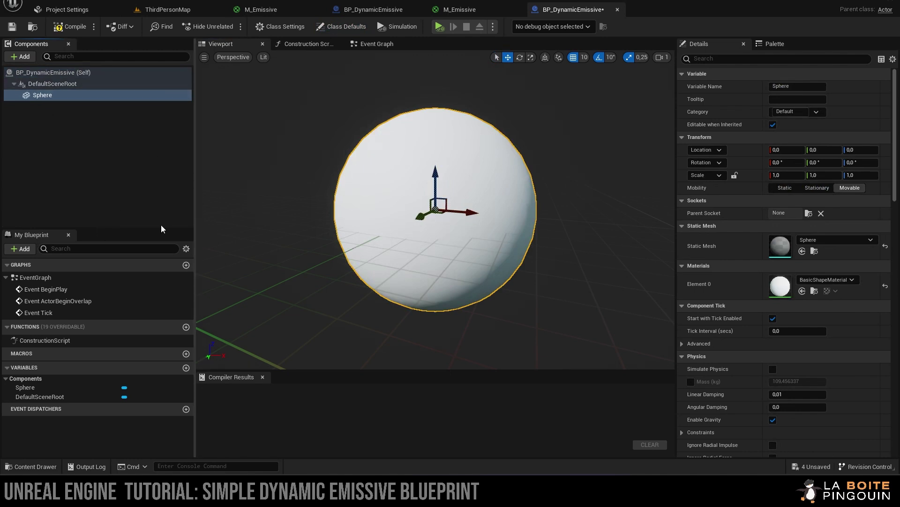
# In the Construction Script, add a Create Dynamic Material Instance node targeting the Sphere and connect it to the Construction Script's execution output
pyautogui.doubleClick(86, 340)
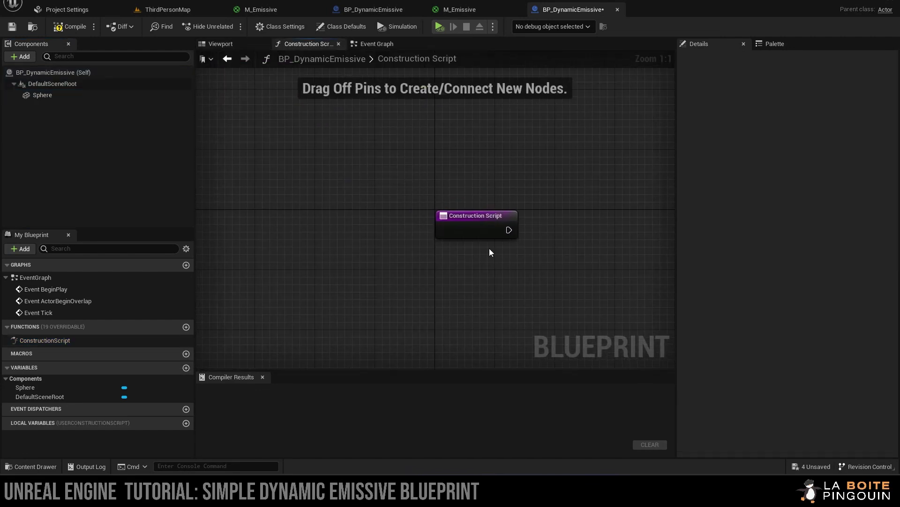
pyautogui.moveTo(480, 225); pyautogui.dragTo(308, 226)
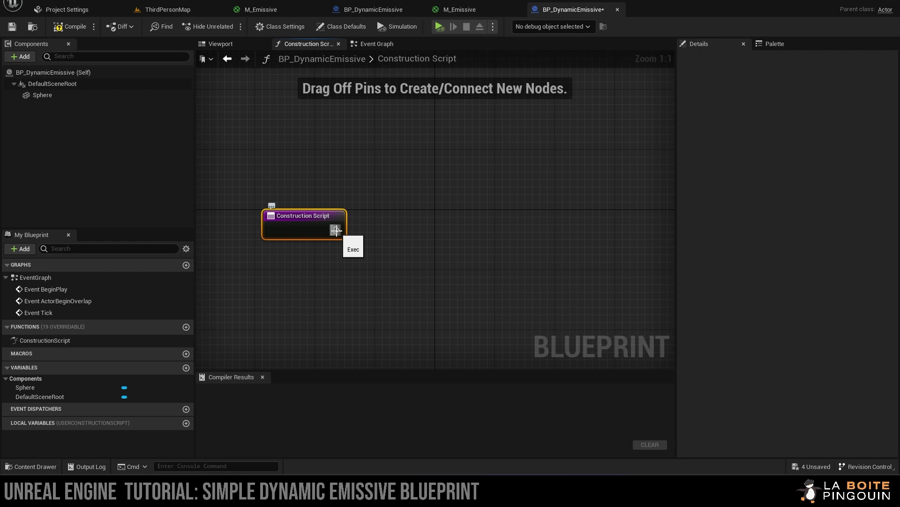
pyautogui.moveTo(41, 96); pyautogui.dragTo(365, 242)
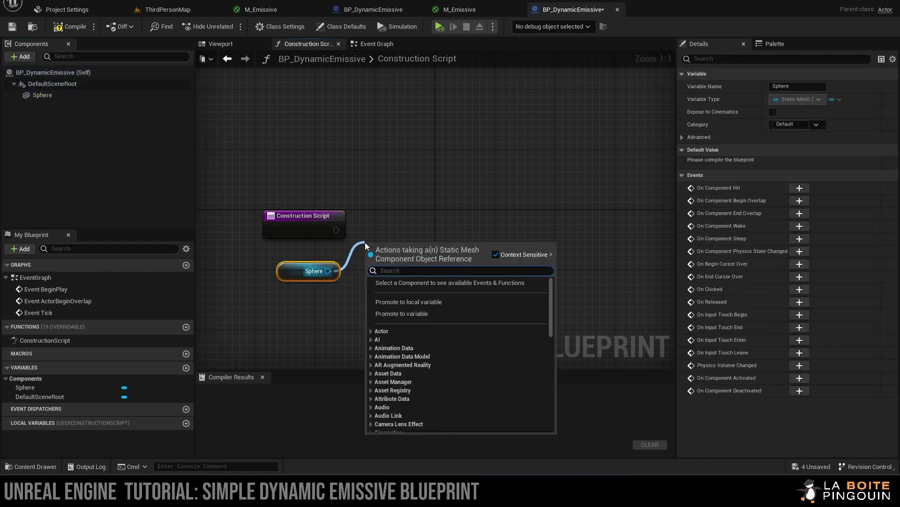
pyautogui.write('create ')
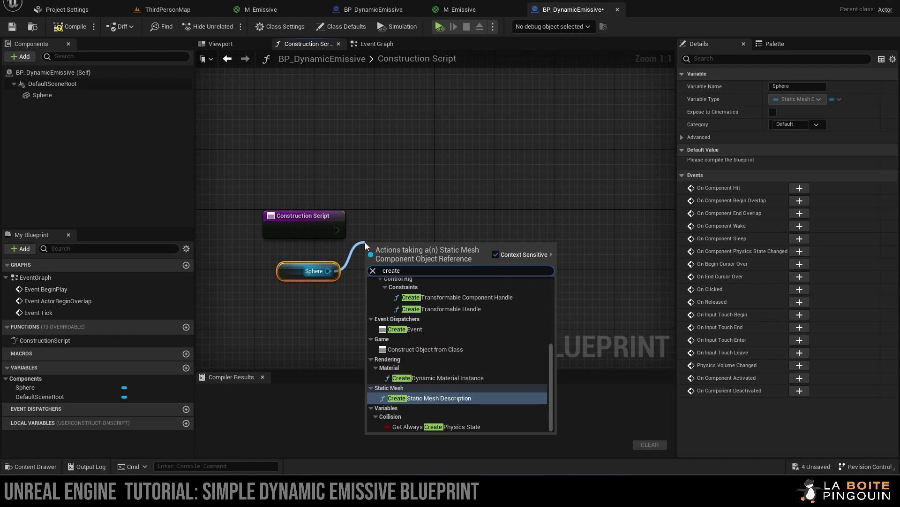
pyautogui.write('dyna')
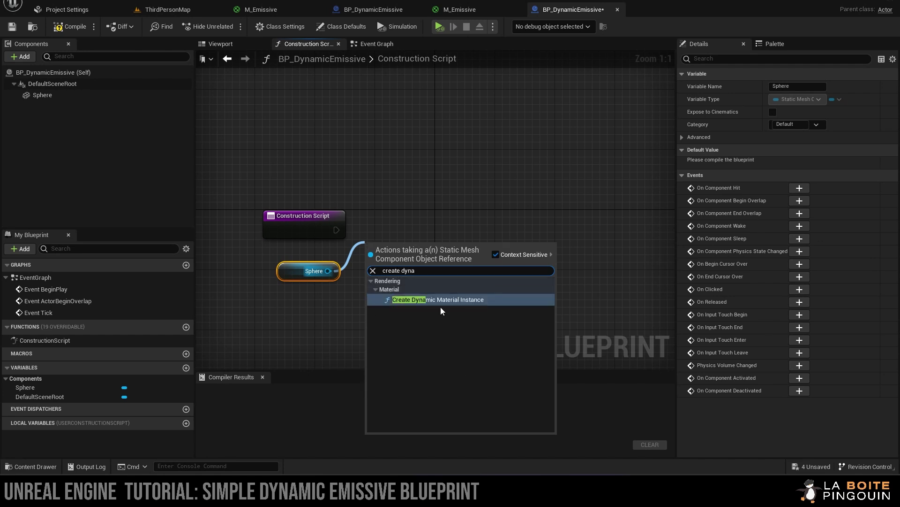
pyautogui.click(479, 302)
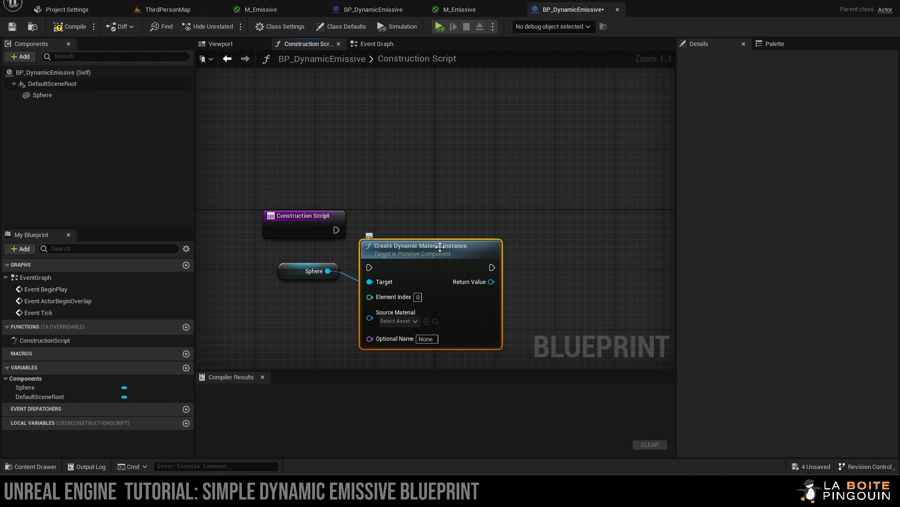
pyautogui.moveTo(440, 247); pyautogui.dragTo(418, 214)
pyautogui.moveTo(336, 230); pyautogui.dragTo(392, 230)
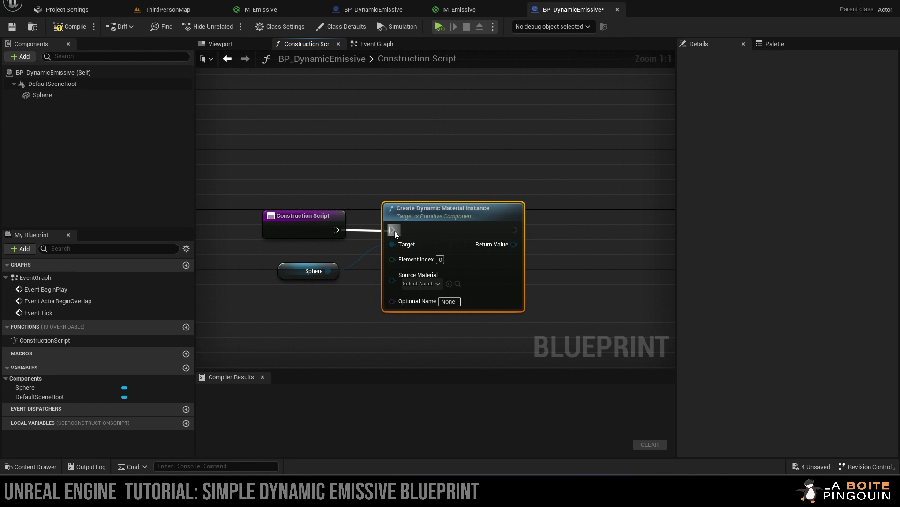
# Promote the Create Dynamic Material Instance node's return value to a variable named Material and compile the Blueprint
pyautogui.rightClick(517, 245)
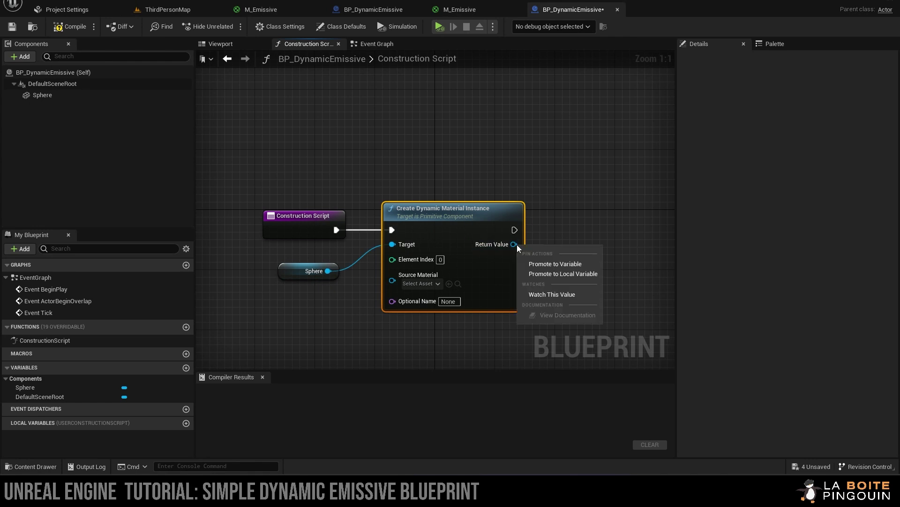
pyautogui.click(556, 263)
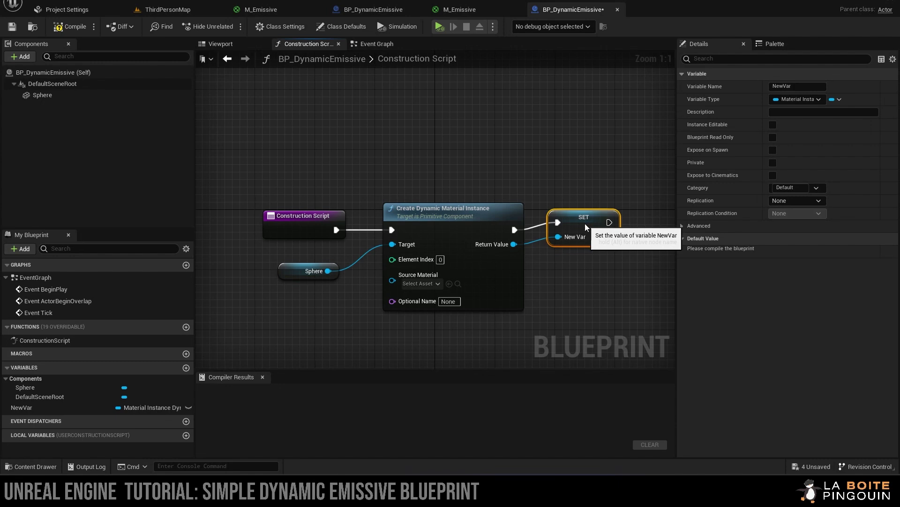
pyautogui.moveTo(585, 223); pyautogui.dragTo(584, 231)
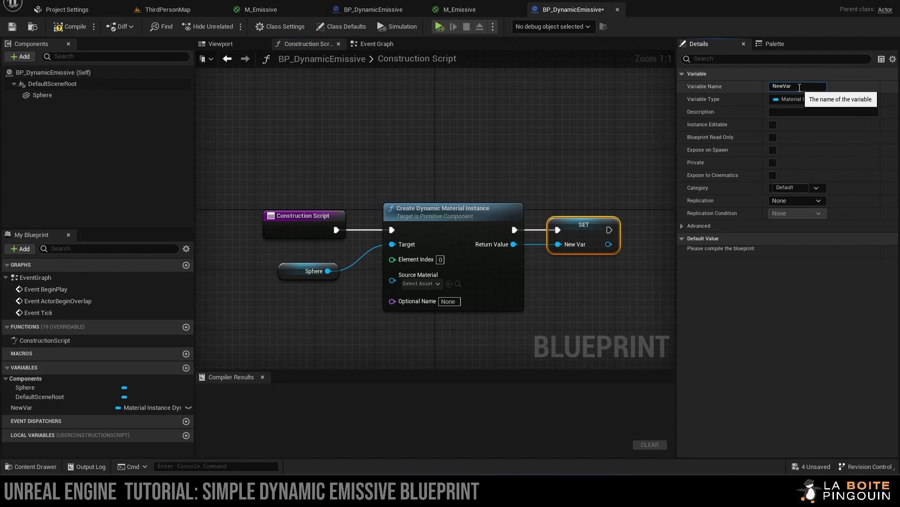
pyautogui.click(799, 87)
pyautogui.write('Mate')
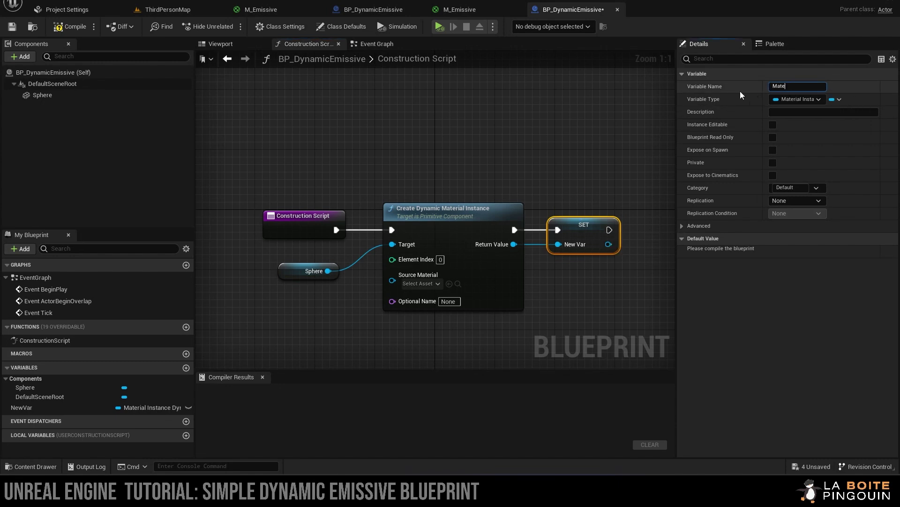
pyautogui.write('ricl')
pyautogui.press('Return')
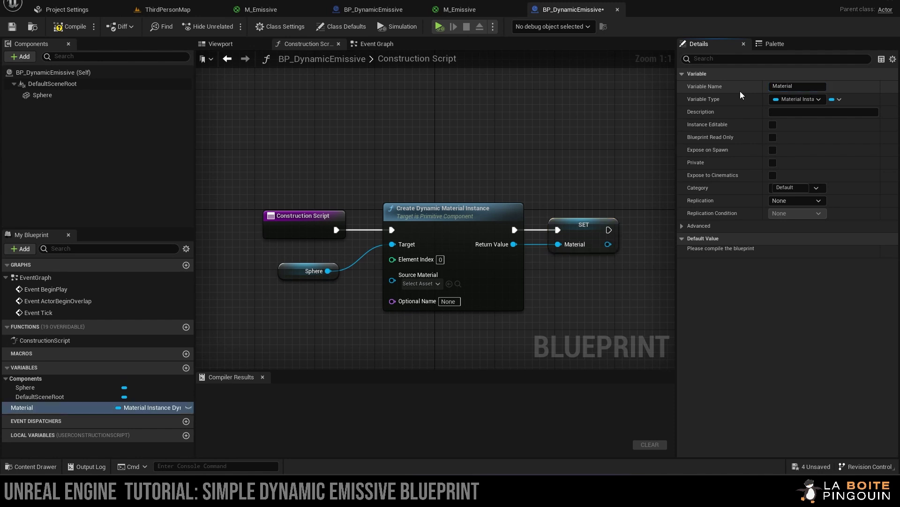
pyautogui.click(69, 26)
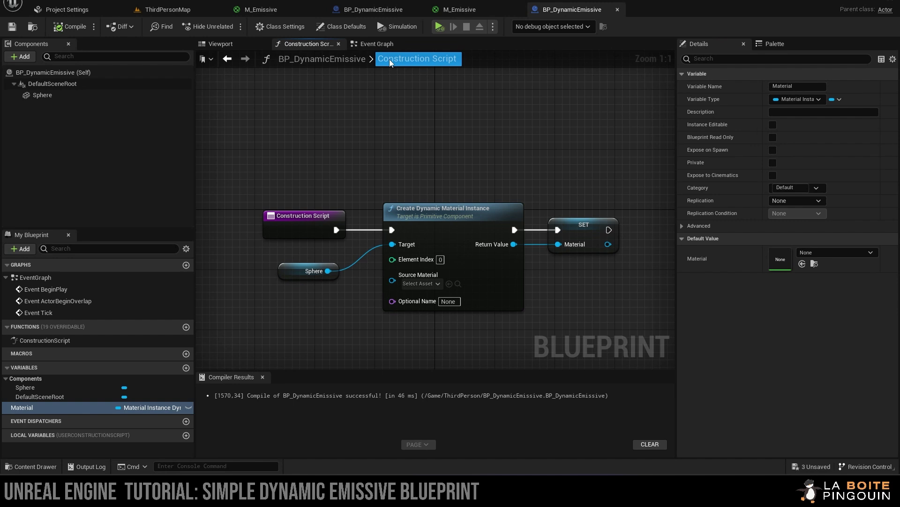
# Delete the Event ActorBeginOverlap and Event Tick nodes from the Event Graph
pyautogui.click(379, 46)
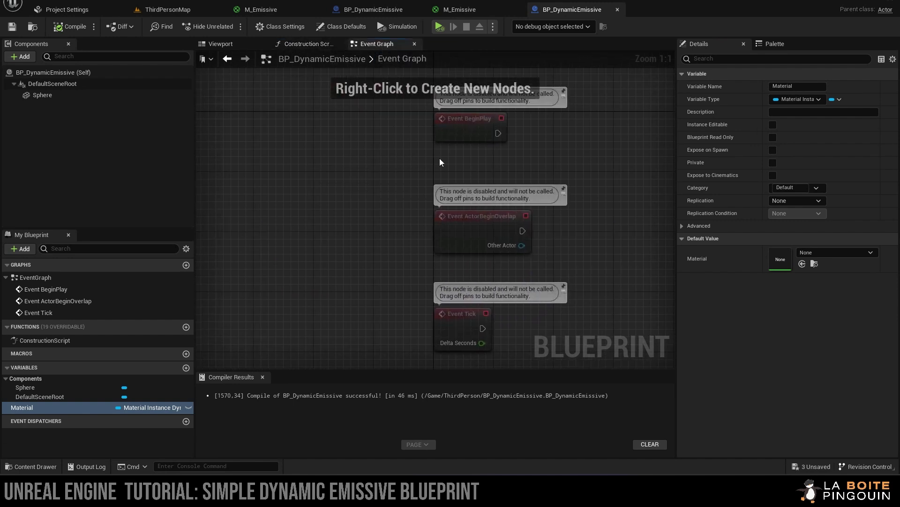
pyautogui.moveTo(322, 201); pyautogui.dragTo(494, 324)
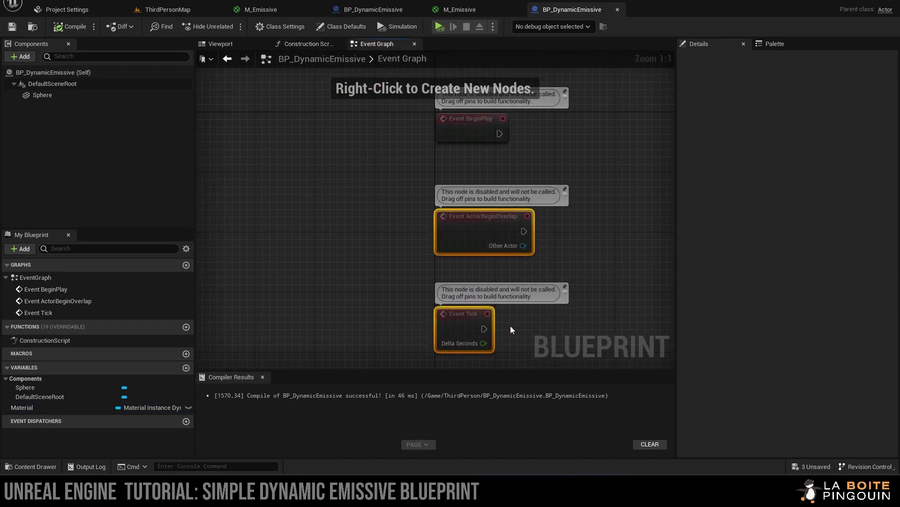
pyautogui.press('Delete')
# Add a Timeline node connected to Event BeginPlay, keeping its default name, and align it beside the event
pyautogui.moveTo(536, 197); pyautogui.dragTo(328, 178, button='right')
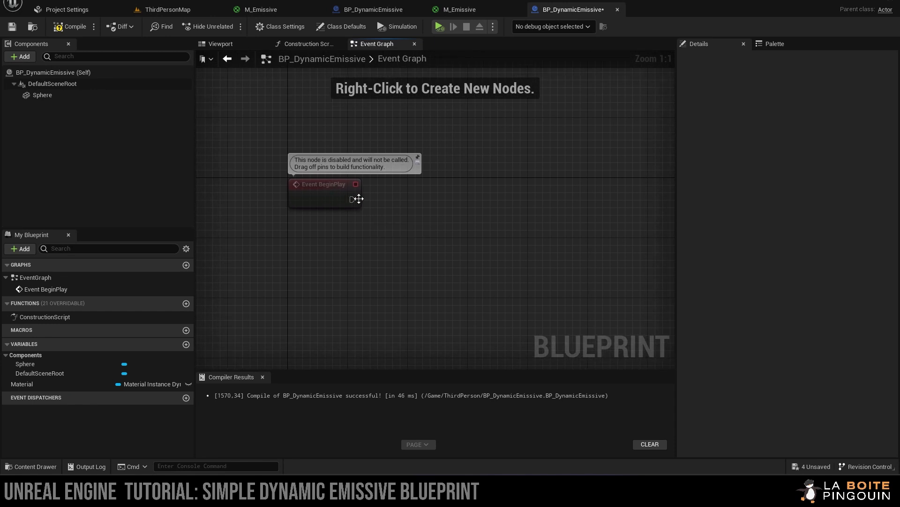
pyautogui.moveTo(352, 199); pyautogui.dragTo(397, 201)
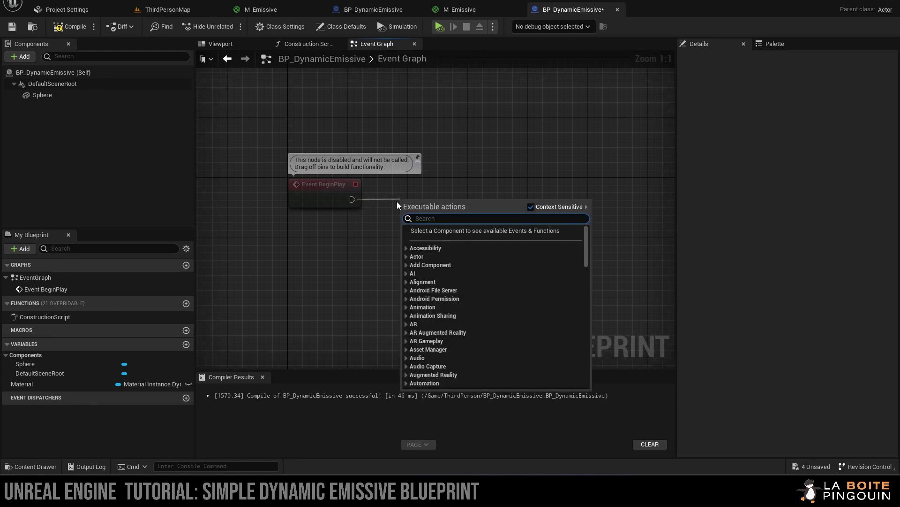
pyautogui.write('timeline')
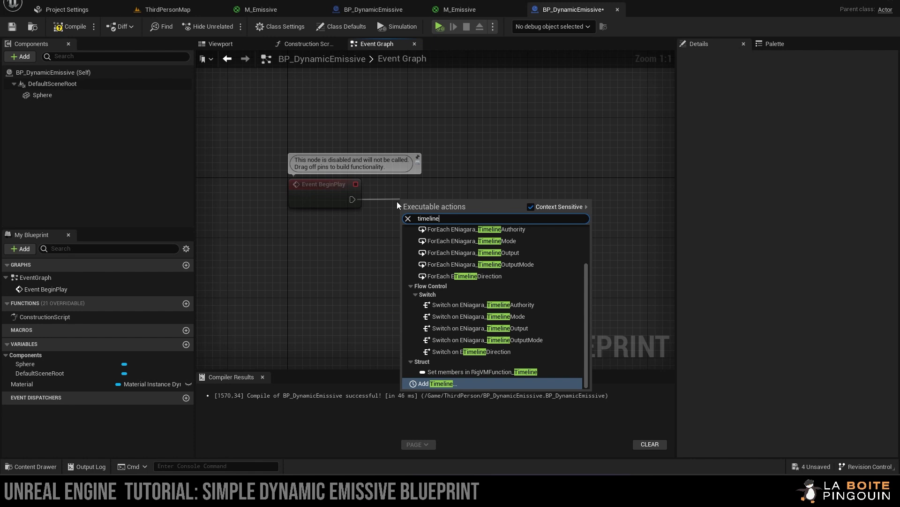
pyautogui.click(490, 384)
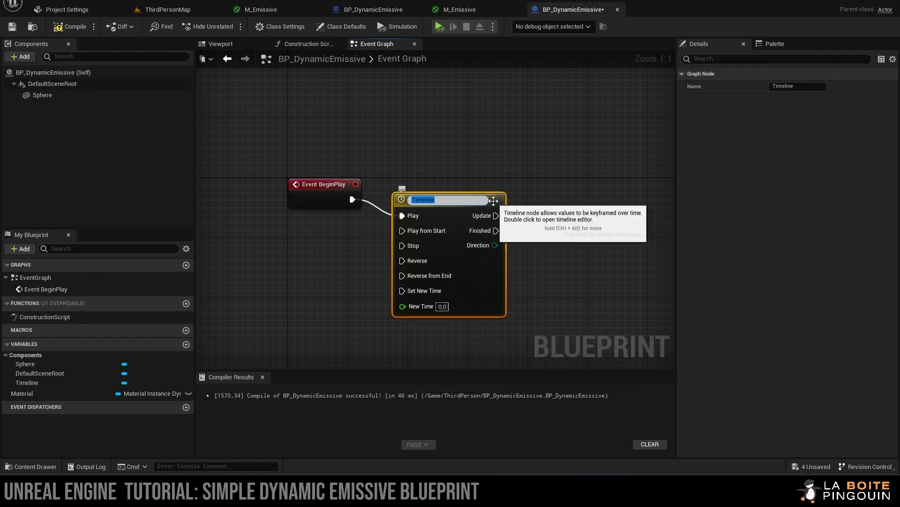
pyautogui.click(493, 201)
pyautogui.moveTo(493, 201)
pyautogui.mouseDown()
pyautogui.moveTo(522, 192)
pyautogui.moveTo(496, 194)
pyautogui.mouseUp()
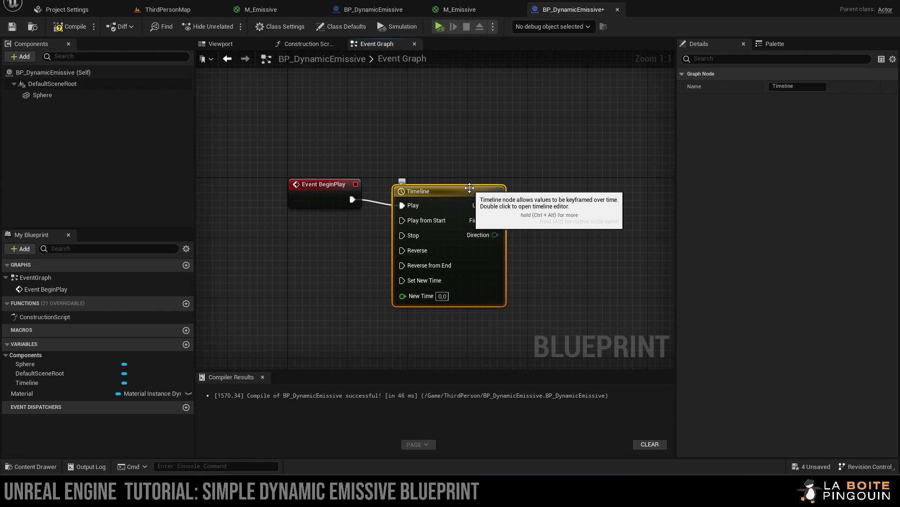
# Open the Timeline node and add a color track with the default name
pyautogui.doubleClick(469, 188)
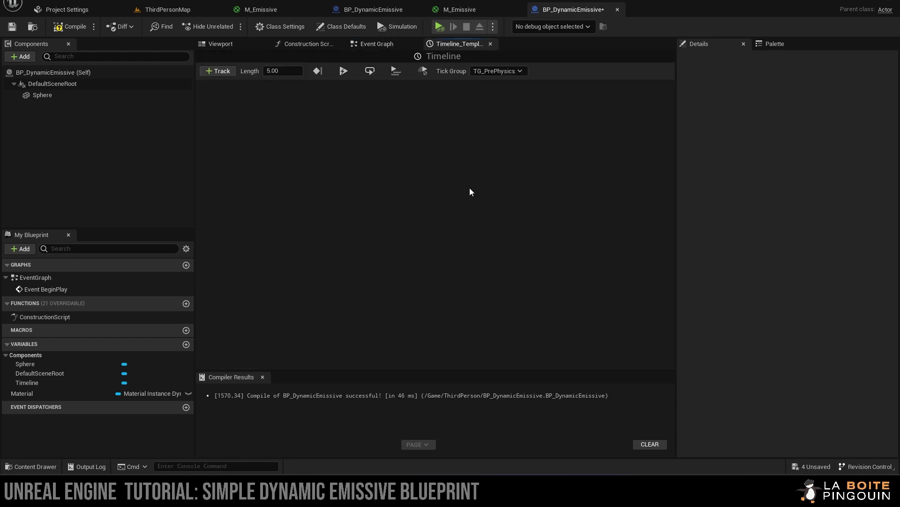
pyautogui.click(228, 73)
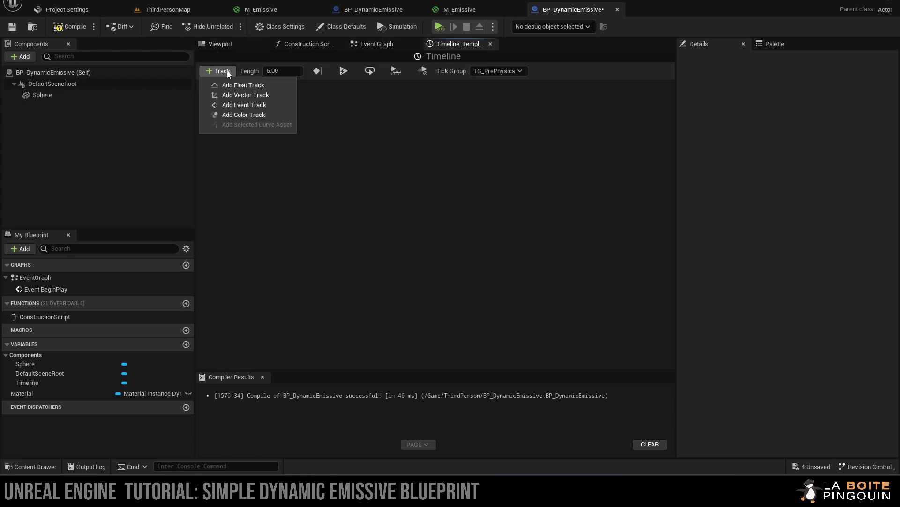
pyautogui.click(249, 115)
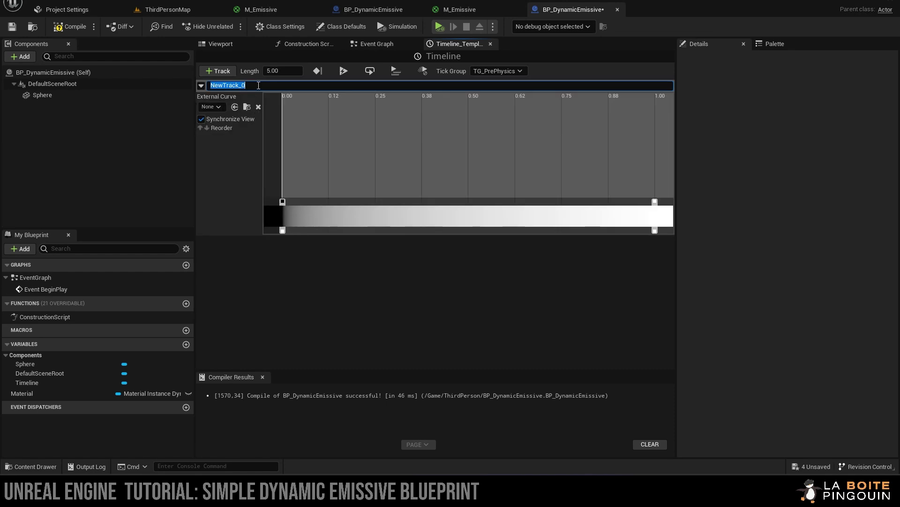
pyautogui.press('Return')
# Set the timeline's length to 10 and turn on looping
pyautogui.click(282, 71)
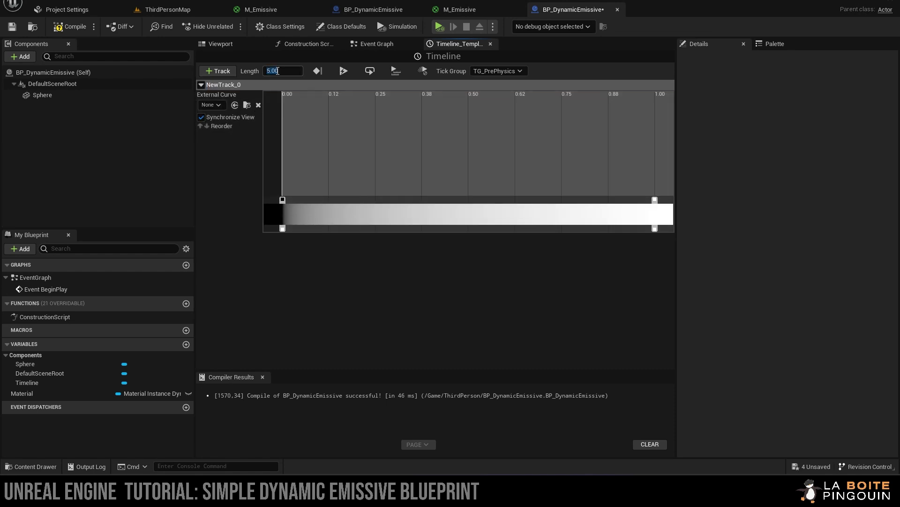
pyautogui.write('10')
pyautogui.click(369, 74)
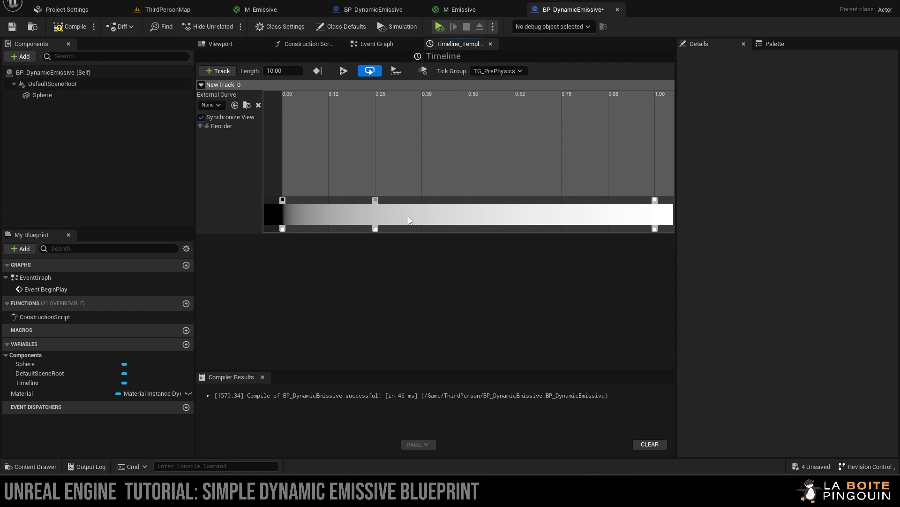
# Delete the extra opacity stops below the color track's gradient, keeping only the one at 0.00
pyautogui.scroll(-6, 466, 212)
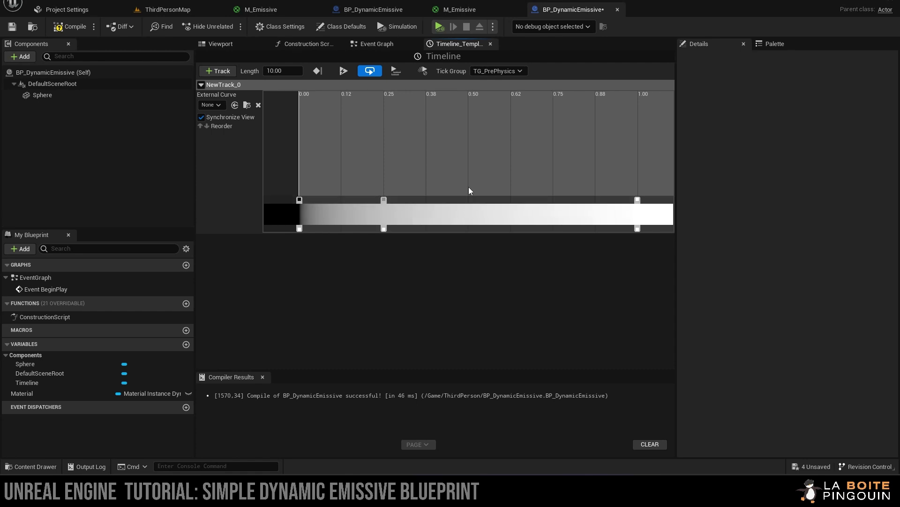
pyautogui.scroll(-3, 473, 170)
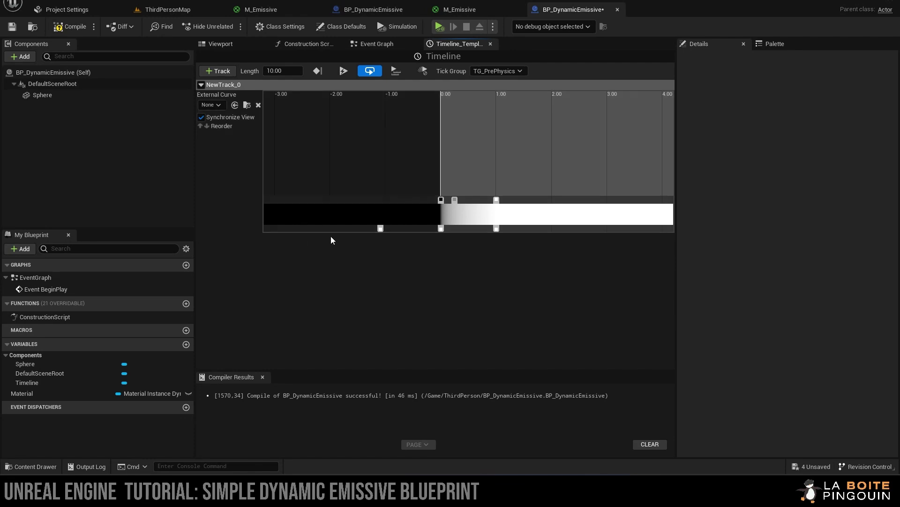
pyautogui.click(496, 228)
pyautogui.press('Delete')
# Reposition the white and gray color stops on the gradient to about 2.00 and 4.00 seconds respectively
pyautogui.moveTo(564, 159); pyautogui.dragTo(318, 161, button='right')
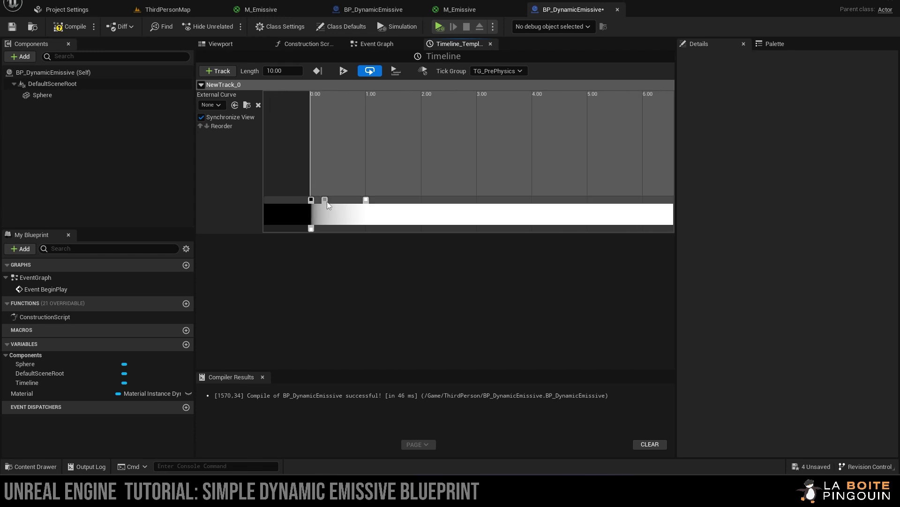
pyautogui.moveTo(325, 200); pyautogui.dragTo(397, 202)
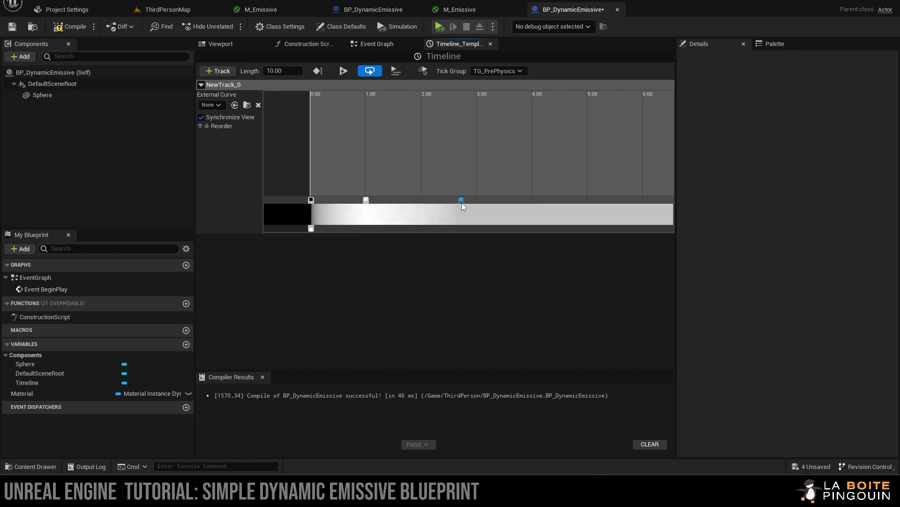
pyautogui.moveTo(461, 202); pyautogui.dragTo(479, 203)
pyautogui.moveTo(367, 202); pyautogui.dragTo(424, 200)
pyautogui.moveTo(455, 187); pyautogui.dragTo(438, 180, button='right')
pyautogui.scroll(-3, 418, 173)
pyautogui.scroll(-2, 437, 180)
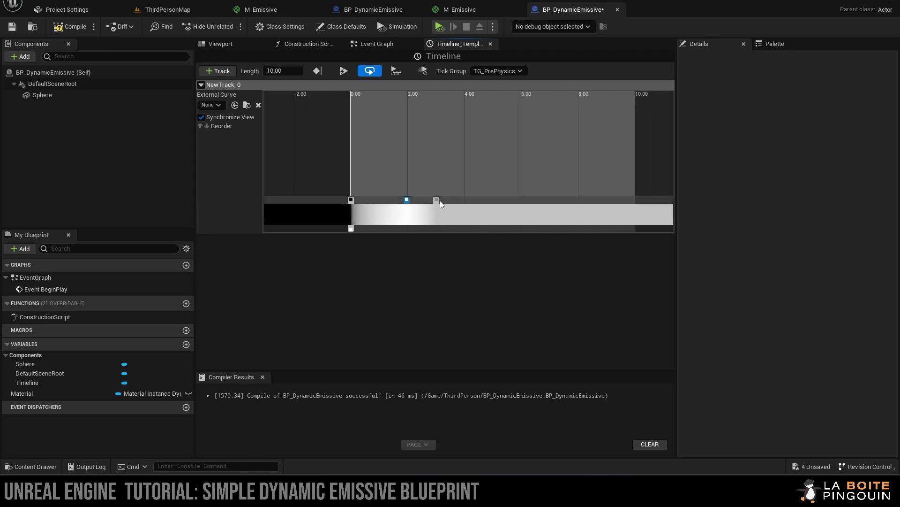
pyautogui.moveTo(438, 200); pyautogui.dragTo(469, 201)
# Add color stops to the gradient at about 6, 8 and 10 seconds, keeping their default gray color
pyautogui.doubleClick(520, 201)
pyautogui.doubleClick(578, 200)
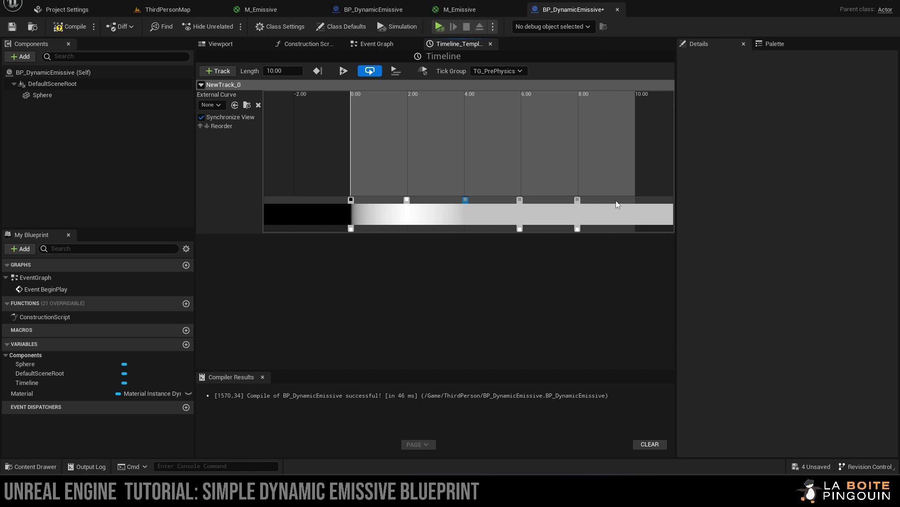
pyautogui.doubleClick(633, 200)
pyautogui.doubleClick(633, 200)
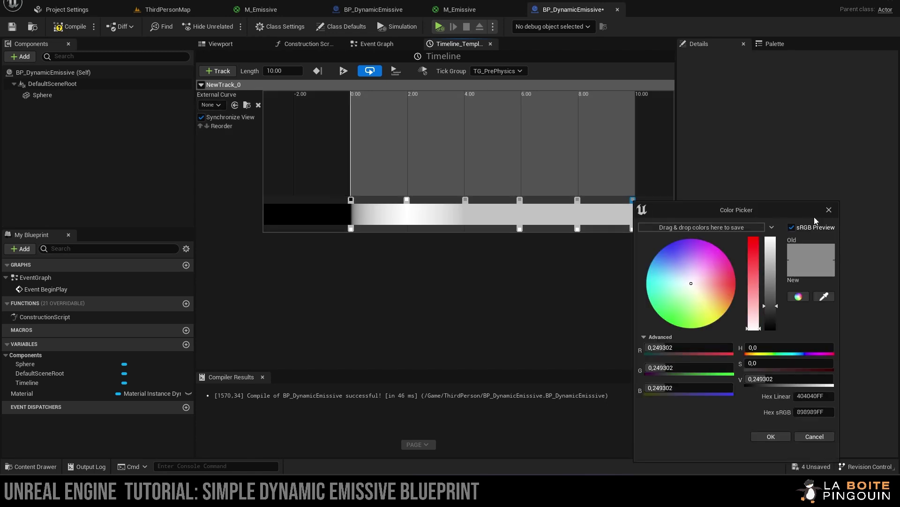
pyautogui.click(829, 209)
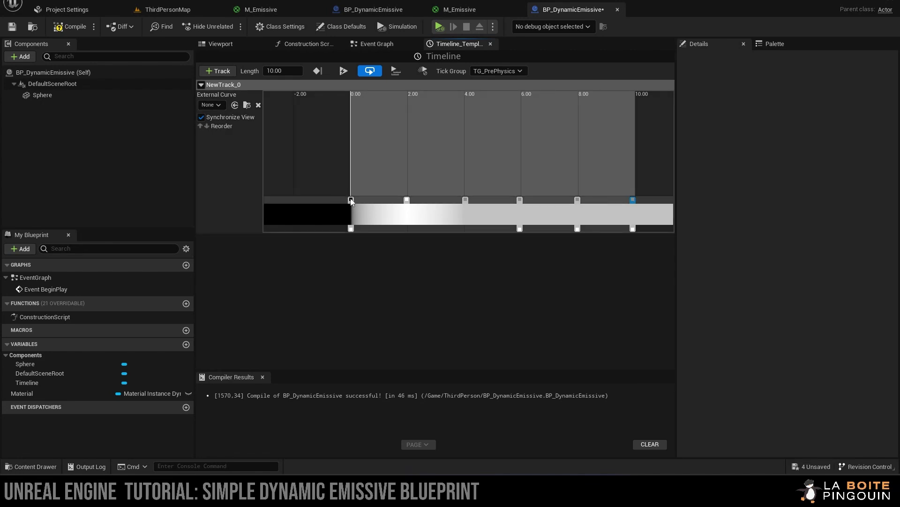
# Color the 0-second stop bright green (linear hex 00FF16FF) and the 2-second stop blue (linear hex 0600FFFF)
pyautogui.doubleClick(351, 200)
pyautogui.moveTo(402, 304); pyautogui.dragTo(375, 335)
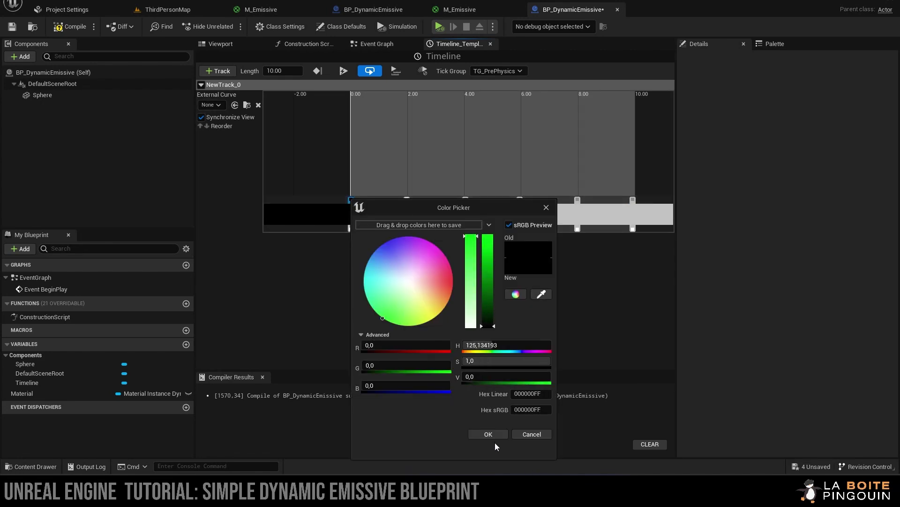
pyautogui.moveTo(492, 321); pyautogui.dragTo(488, 236)
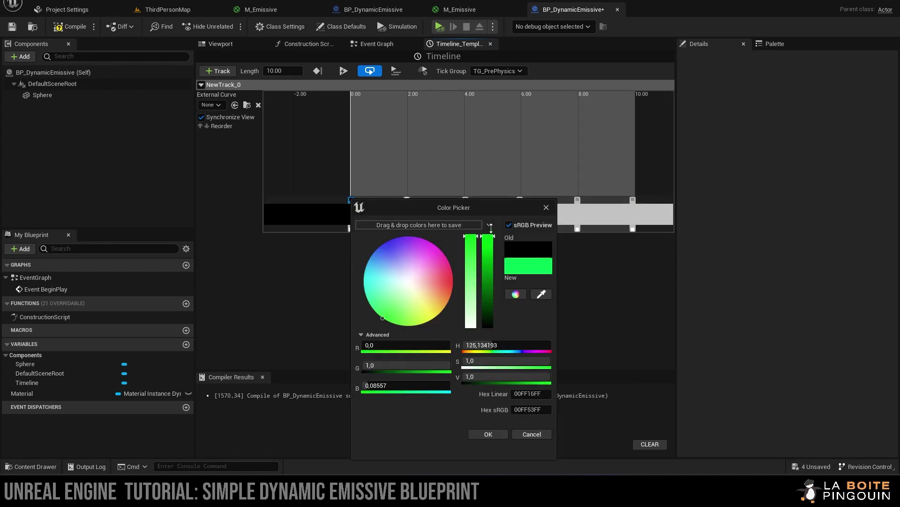
pyautogui.click(488, 434)
pyautogui.doubleClick(407, 200)
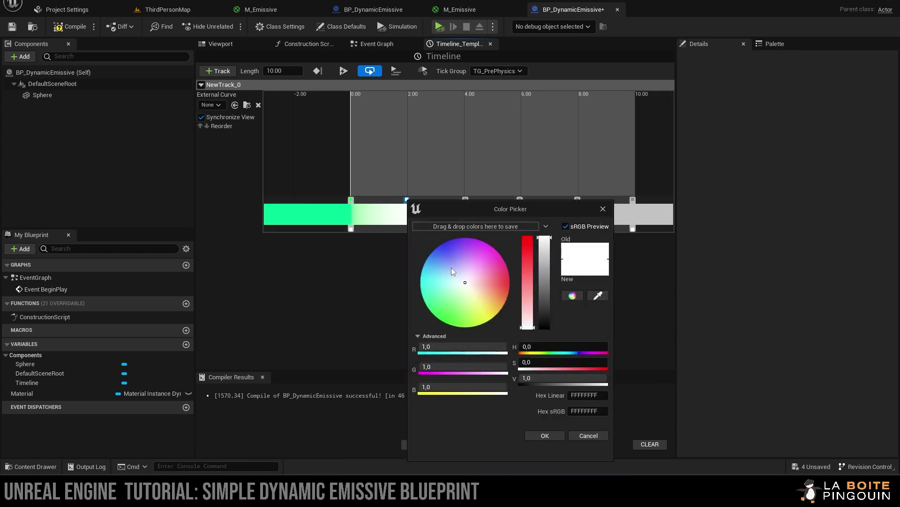
pyautogui.click(443, 247)
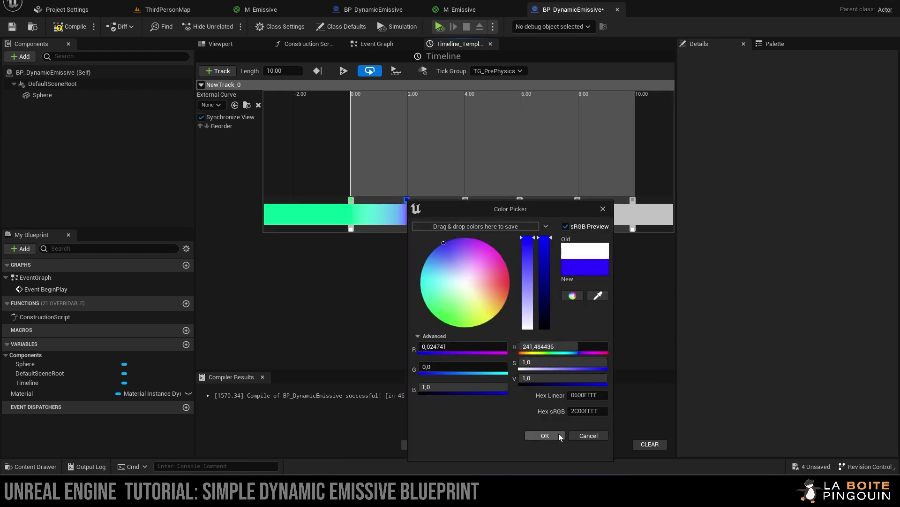
pyautogui.click(545, 435)
# Color the 4-second stop full-brightness magenta (linear hex FF00FDFF) and the 6-second stop orange-red
pyautogui.doubleClick(465, 200)
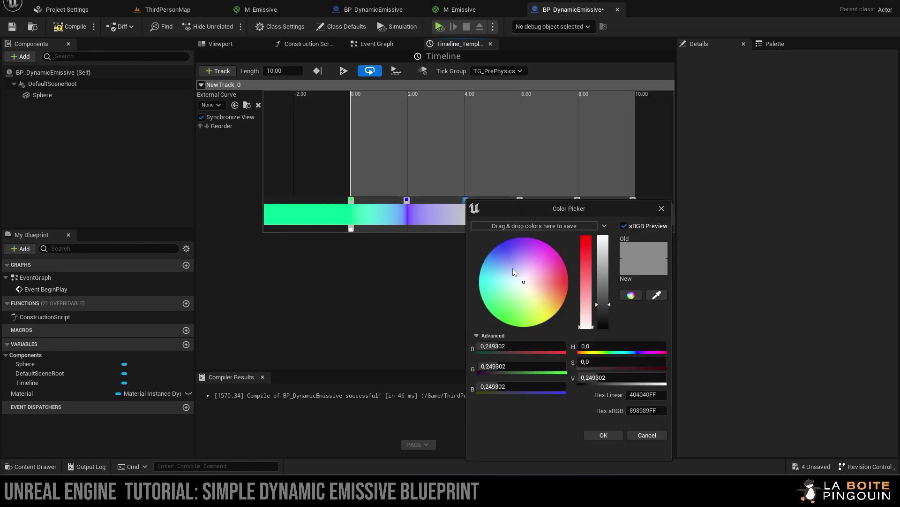
pyautogui.click(557, 252)
pyautogui.moveTo(541, 251); pyautogui.dragTo(550, 261)
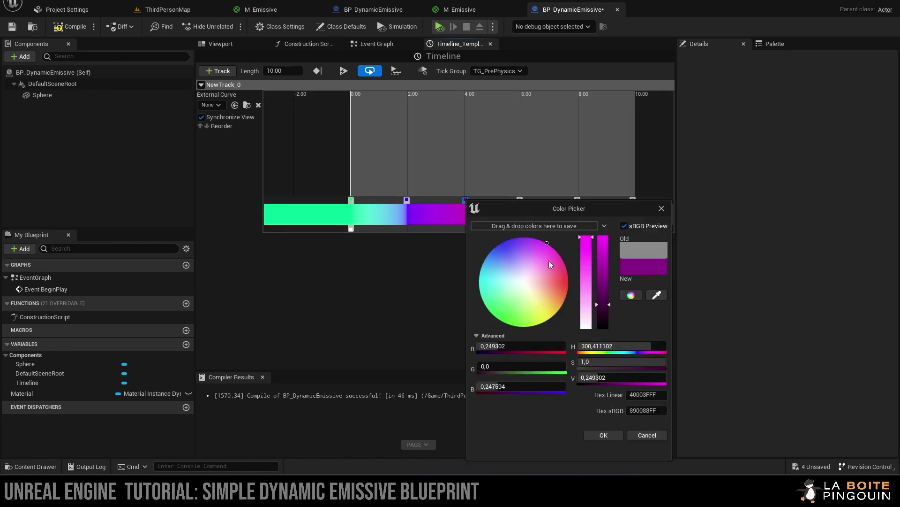
pyautogui.moveTo(613, 378); pyautogui.dragTo(604, 361)
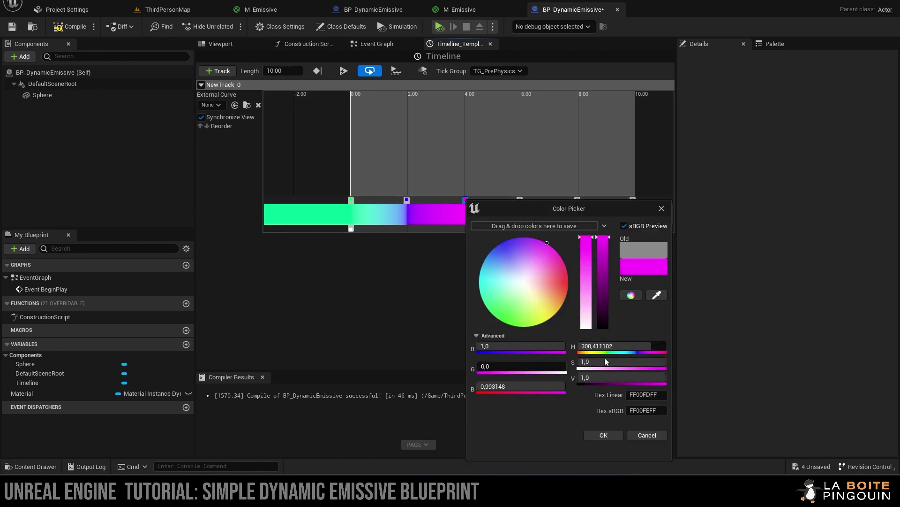
pyautogui.click(604, 434)
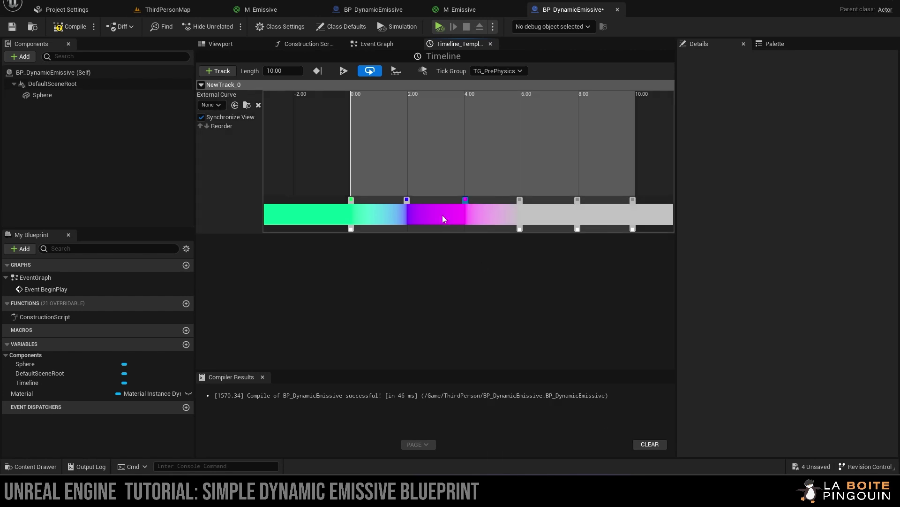
pyautogui.doubleClick(520, 200)
pyautogui.moveTo(590, 278)
pyautogui.mouseDown()
pyautogui.moveTo(617, 295)
pyautogui.moveTo(655, 239)
pyautogui.mouseUp()
pyautogui.click(668, 436)
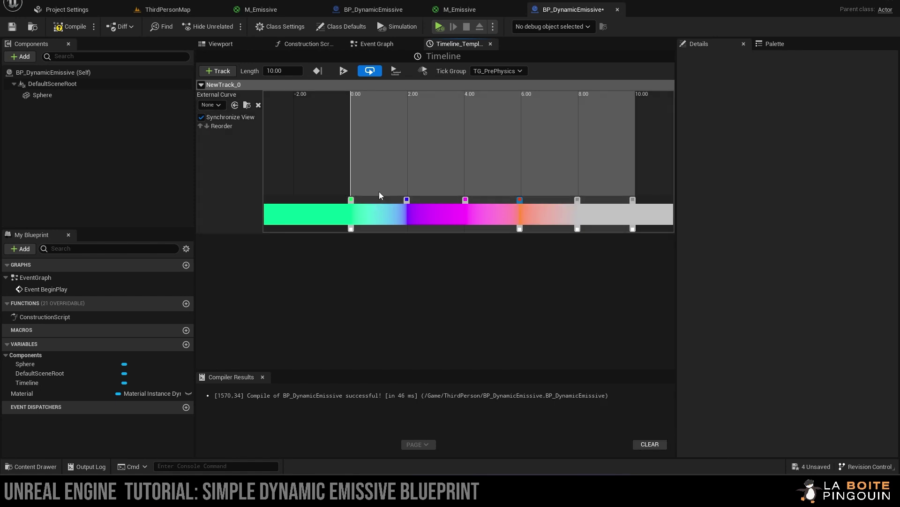
pyautogui.doubleClick(407, 199)
pyautogui.click(544, 434)
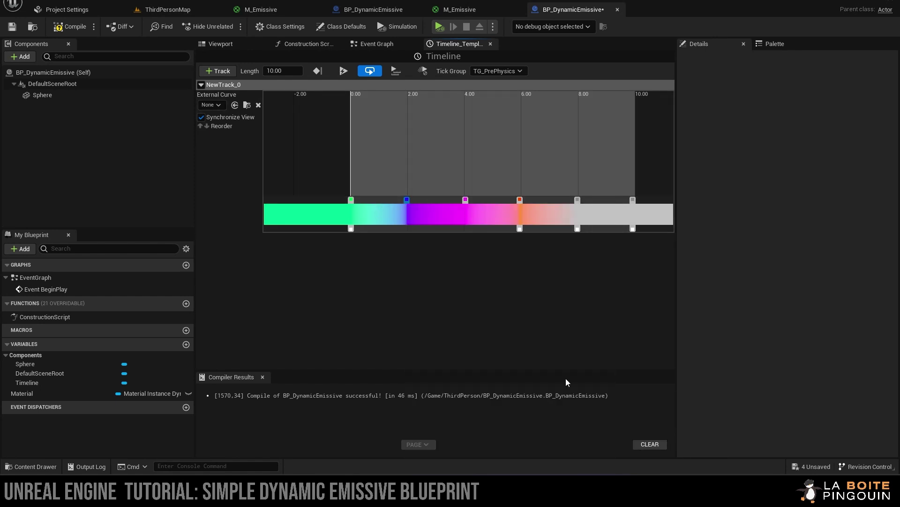
pyautogui.click(574, 200)
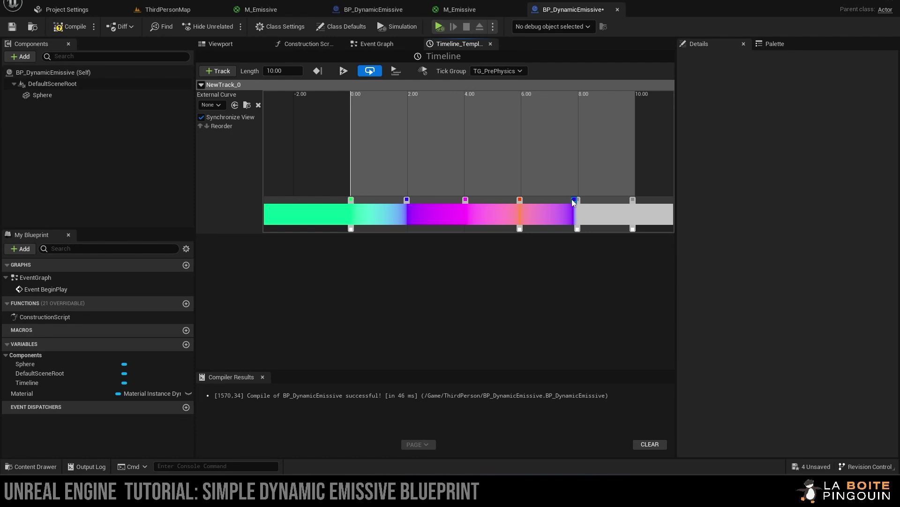
pyautogui.hotkey('ctrl', 'z')
# Color the gray stop at 8 seconds a dark yellow-green
pyautogui.doubleClick(577, 199)
pyautogui.moveTo(631, 311); pyautogui.dragTo(648, 328)
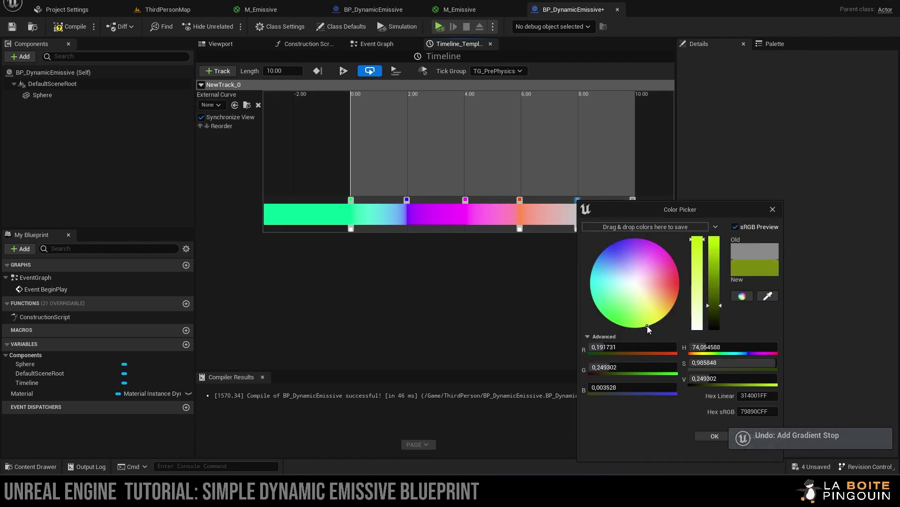
pyautogui.click(714, 435)
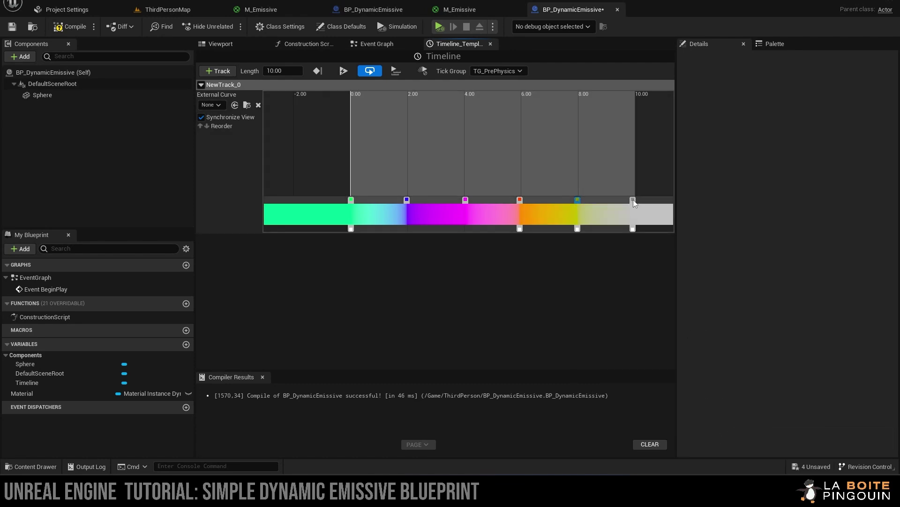
# Copy the 0-second stop's linear hex value 00FF16FF to the 10-second stop and compile the Blueprint
pyautogui.doubleClick(351, 200)
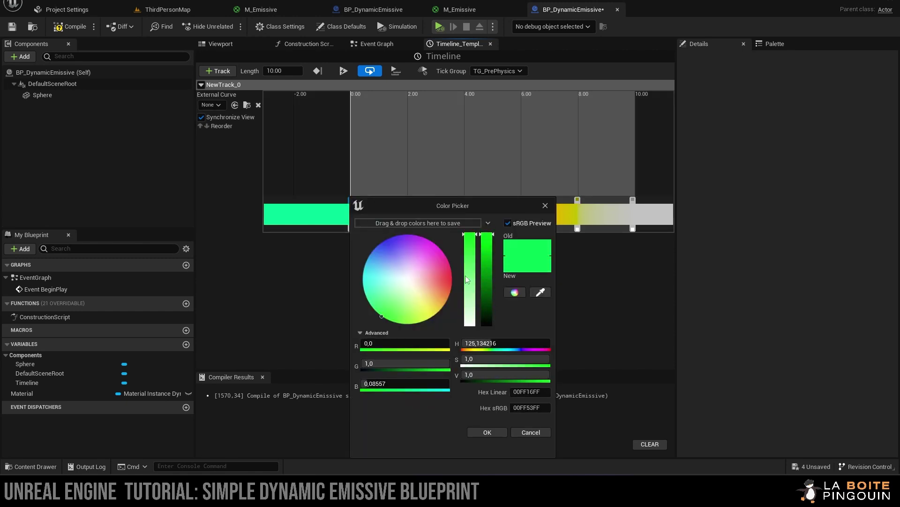
pyautogui.click(519, 392)
pyautogui.hotkey('ctrl', 'c')
pyautogui.click(500, 430)
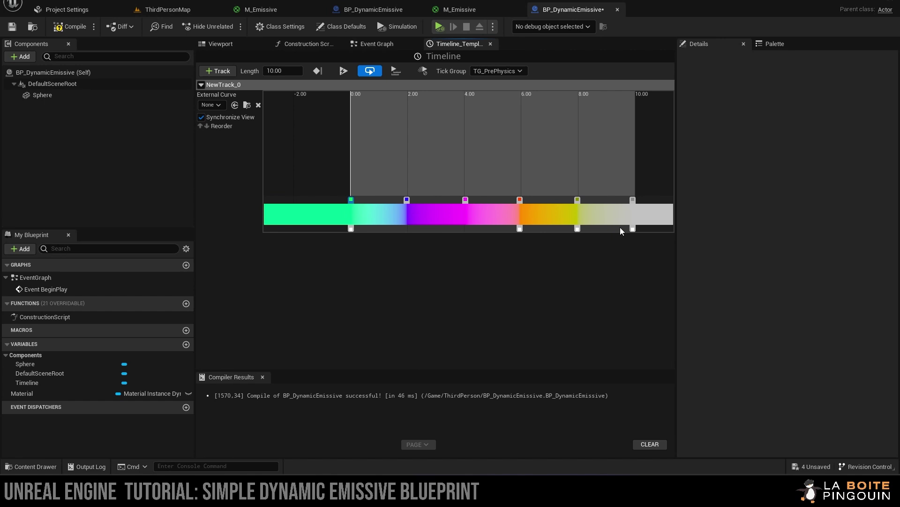
pyautogui.doubleClick(633, 198)
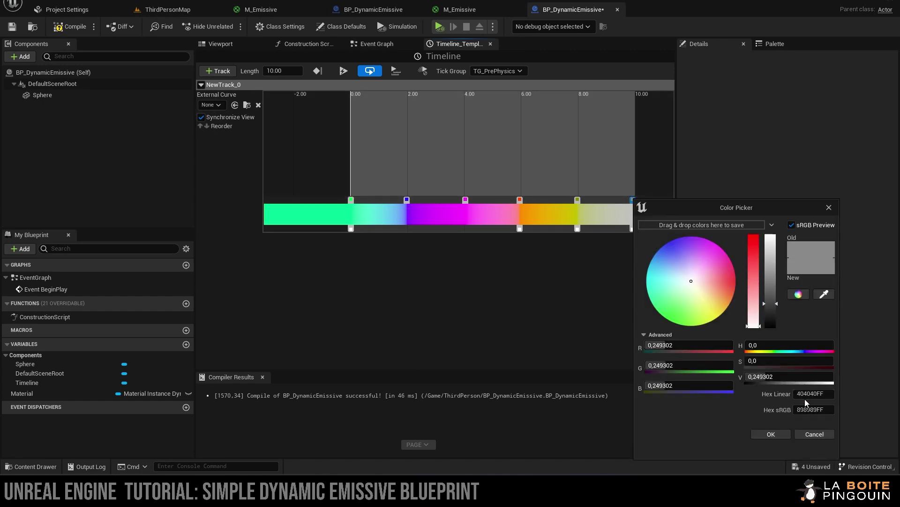
pyautogui.click(818, 393)
pyautogui.hotkey('ctrl', 'v')
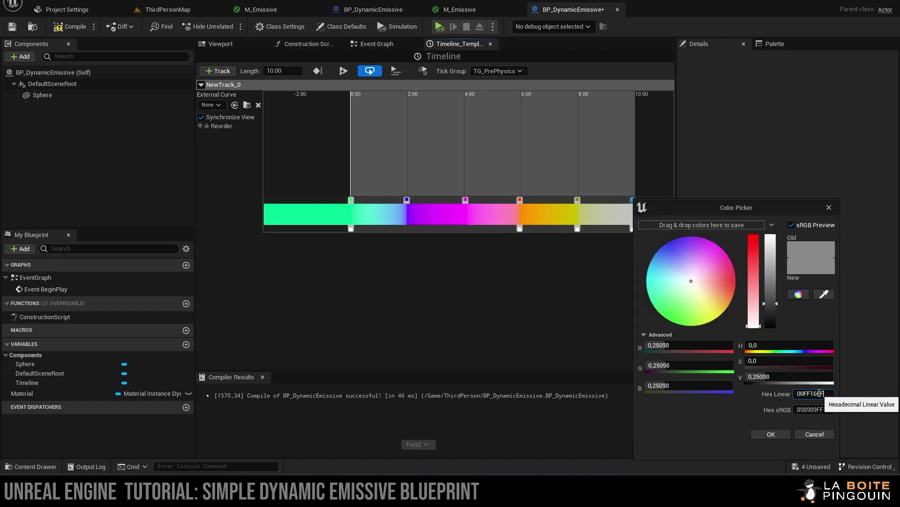
pyautogui.click(774, 432)
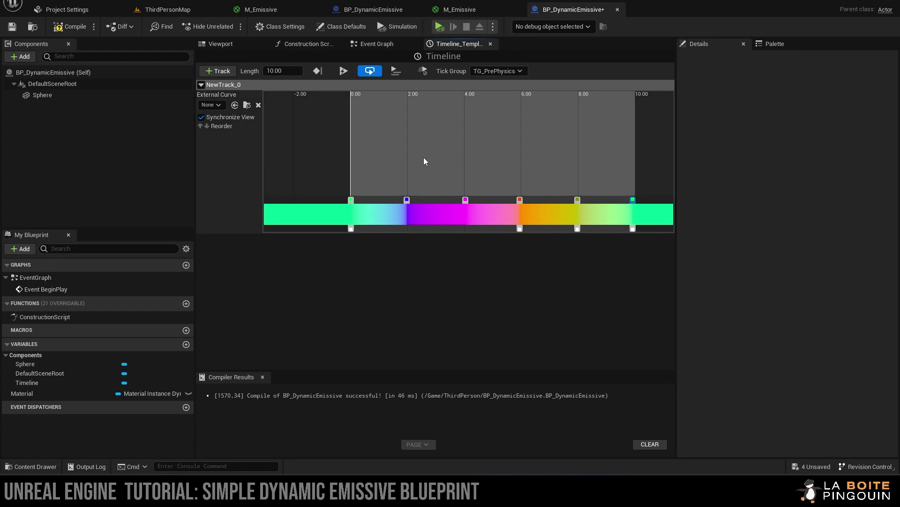
pyautogui.click(62, 28)
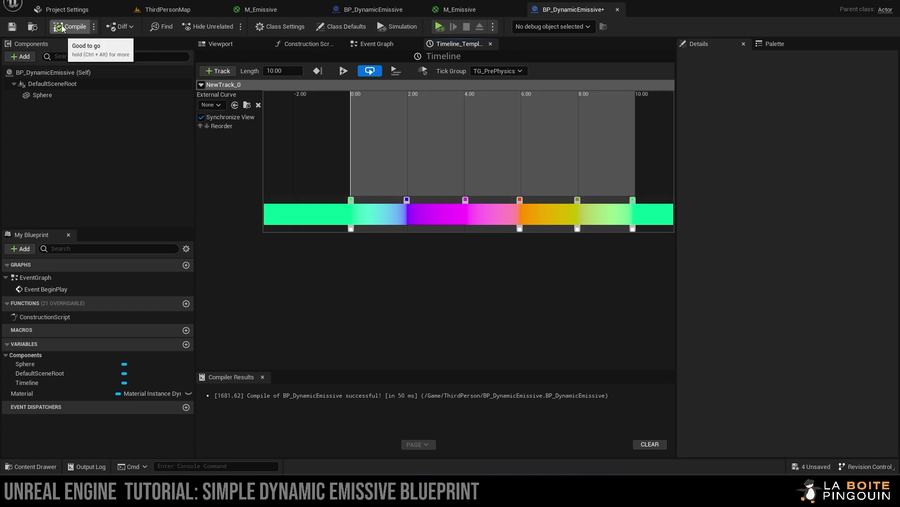
# Place a getter for the Material variable below the Timeline node in the Event Graph
pyautogui.click(377, 43)
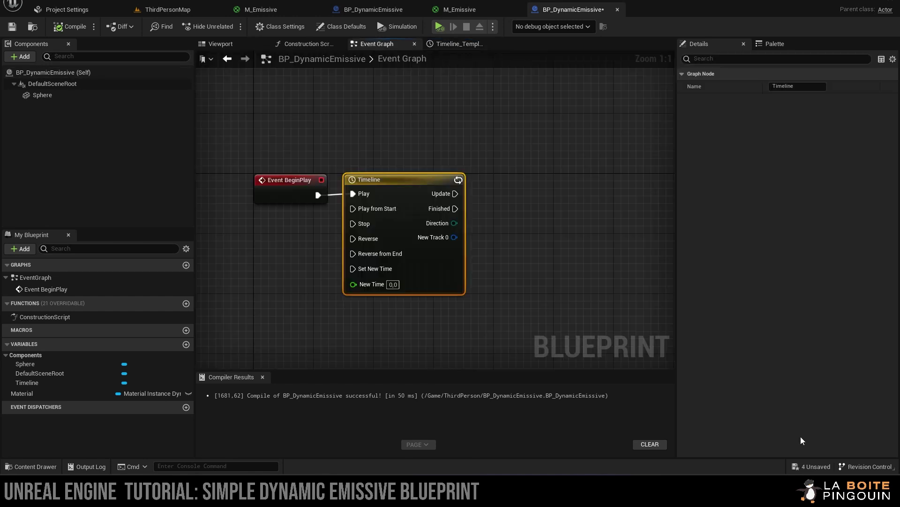
pyautogui.moveTo(42, 393); pyautogui.dragTo(407, 311)
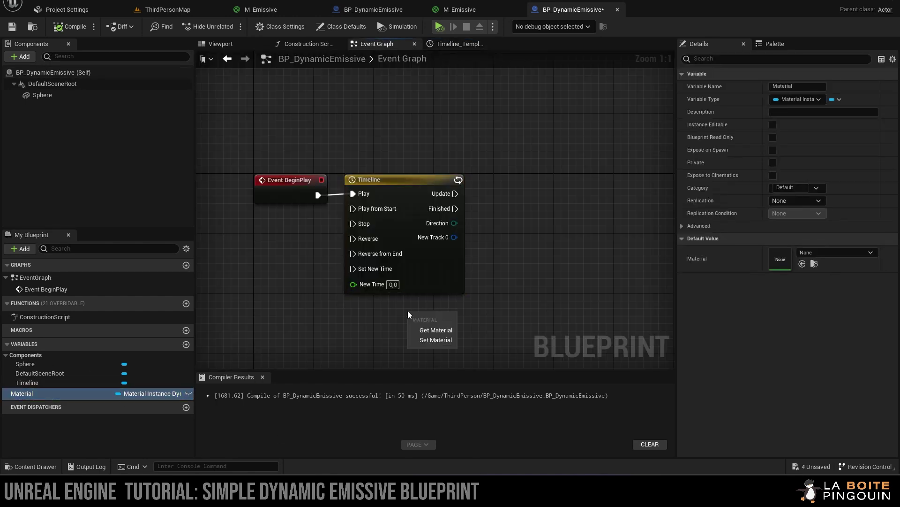
pyautogui.click(436, 330)
# Add a Set Vector Parameter Value node targeting Material, align it beside the Timeline, and connect the Timeline's Update output to it
pyautogui.moveTo(455, 317); pyautogui.dragTo(536, 231)
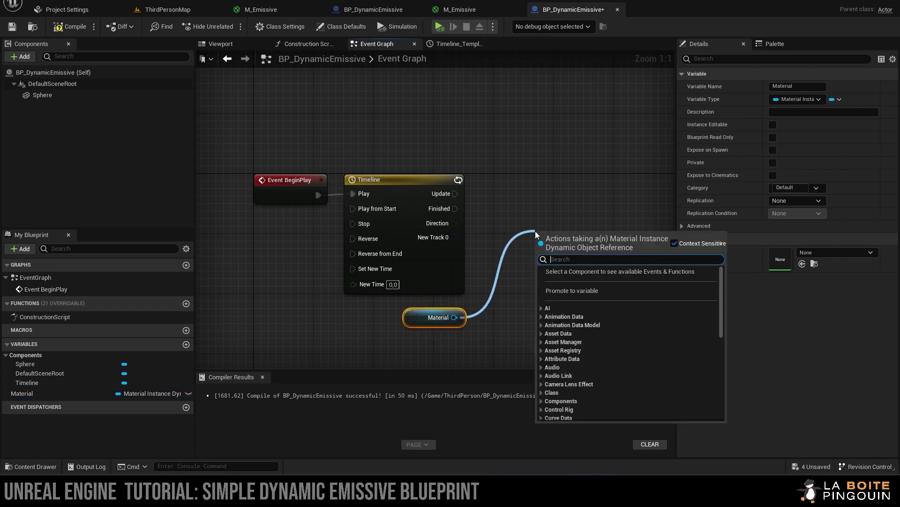
pyautogui.write('vec')
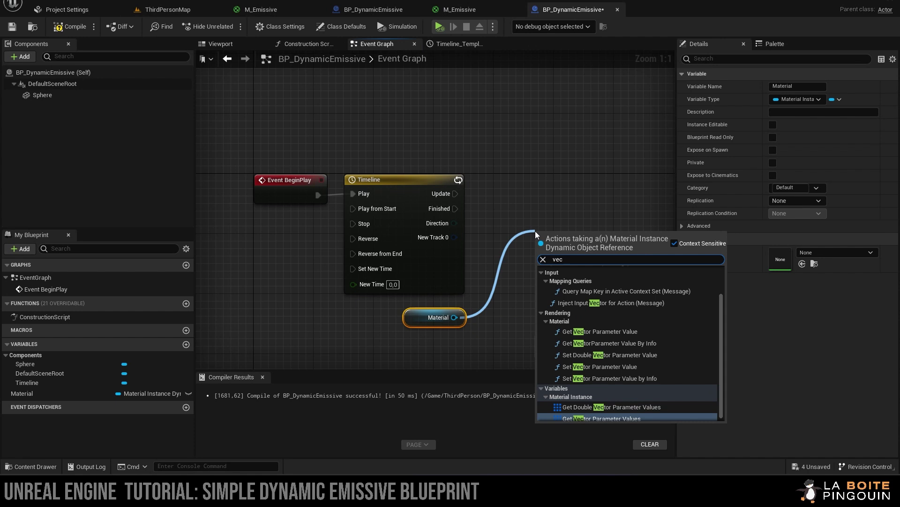
pyautogui.click(640, 364)
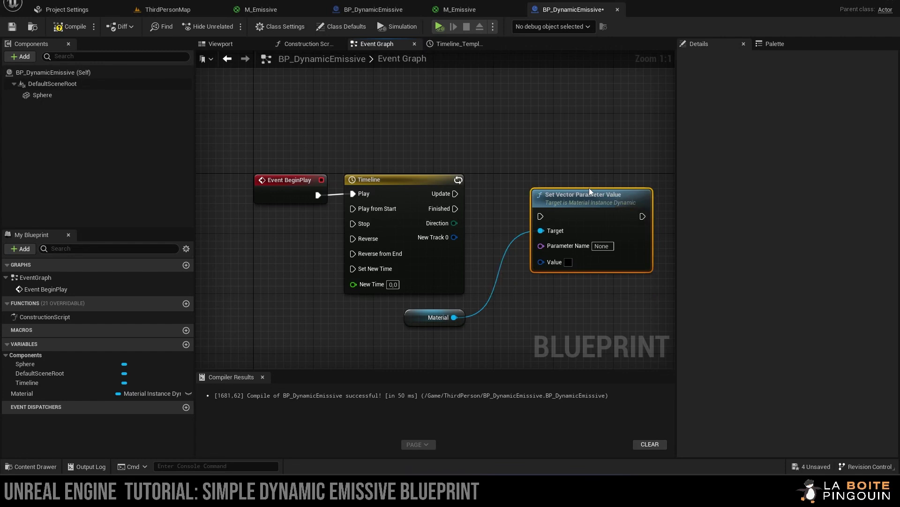
pyautogui.moveTo(589, 188); pyautogui.dragTo(574, 166)
pyautogui.moveTo(456, 193); pyautogui.dragTo(525, 192)
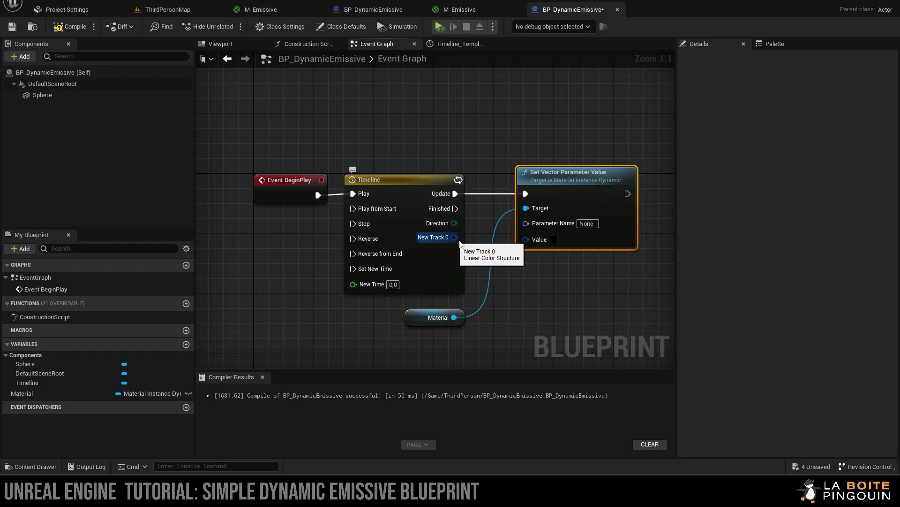
# Feed the Timeline's New Track 0 color into the Set Vector Parameter Value node and set its Parameter Name to Emissive Color, copied from M_Emissive
pyautogui.moveTo(454, 237); pyautogui.dragTo(527, 239)
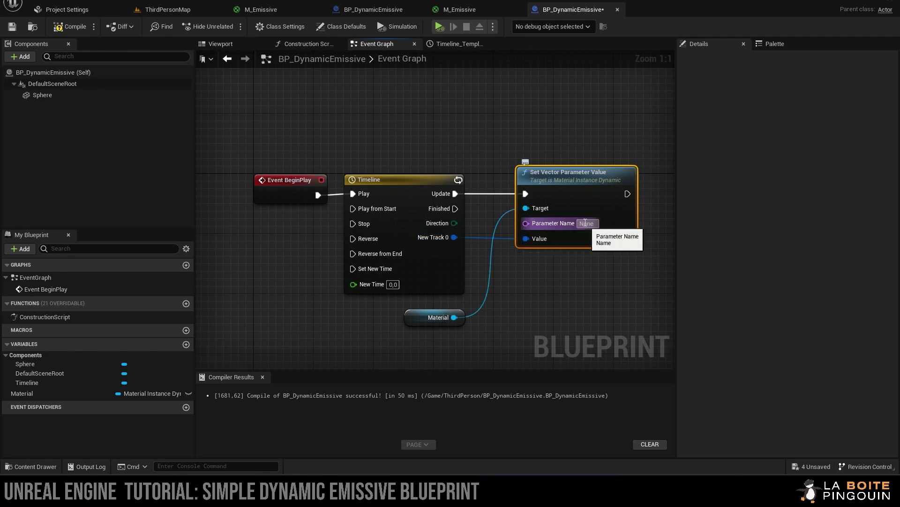
pyautogui.click(467, 10)
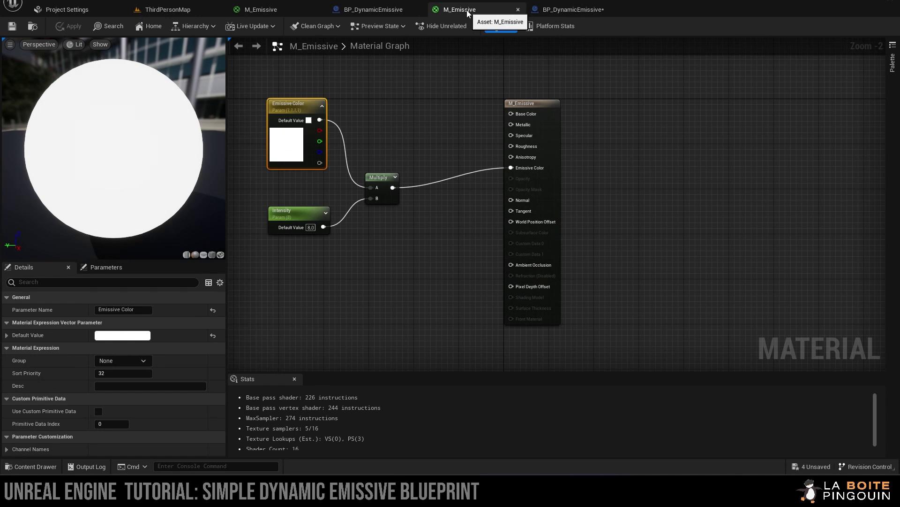
pyautogui.click(124, 309)
pyautogui.hotkey('ctrl', 'c')
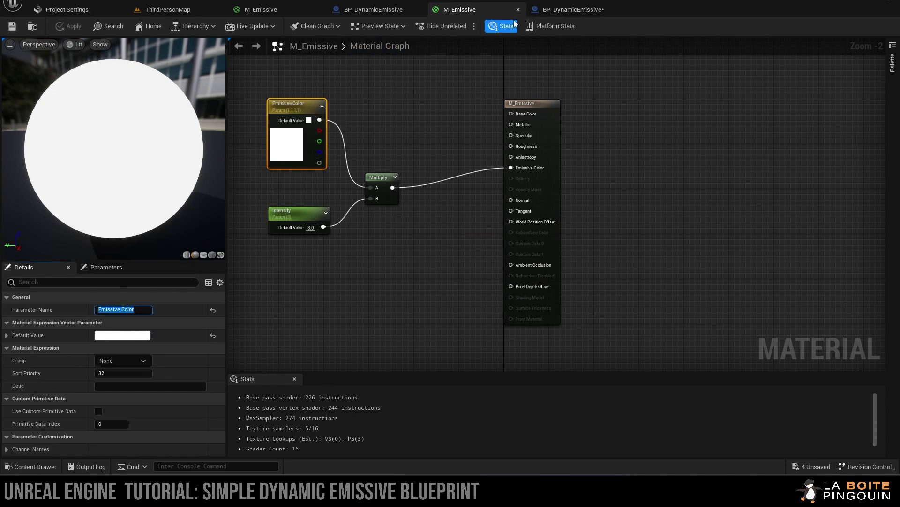
pyautogui.click(567, 10)
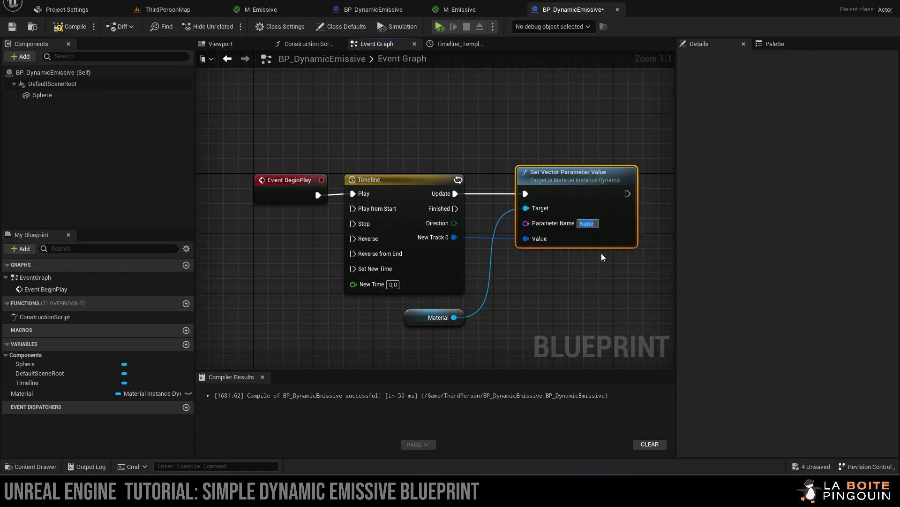
pyautogui.hotkey('ctrl', 'v')
pyautogui.press('Return')
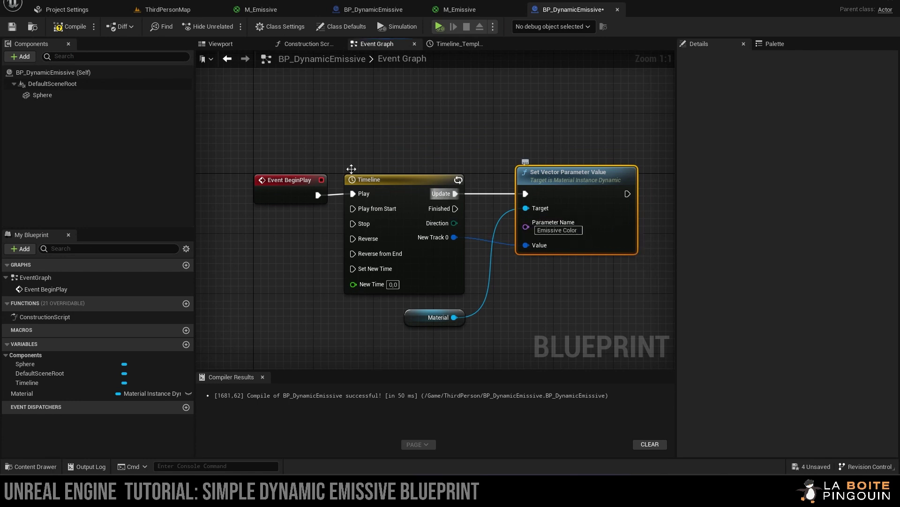
# Assign M_Emissive_Inst as the Sphere component's Element 0 material, and compile and save the Blueprint
pyautogui.click(47, 96)
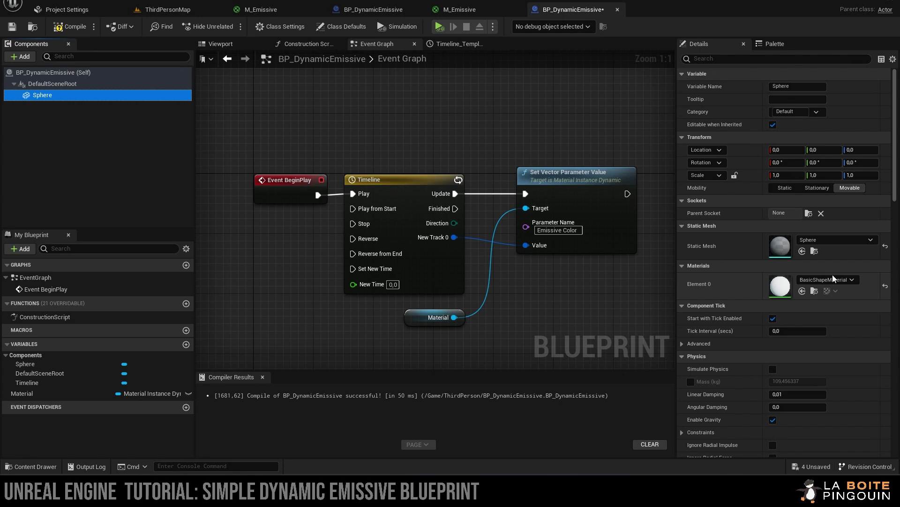
pyautogui.click(845, 286)
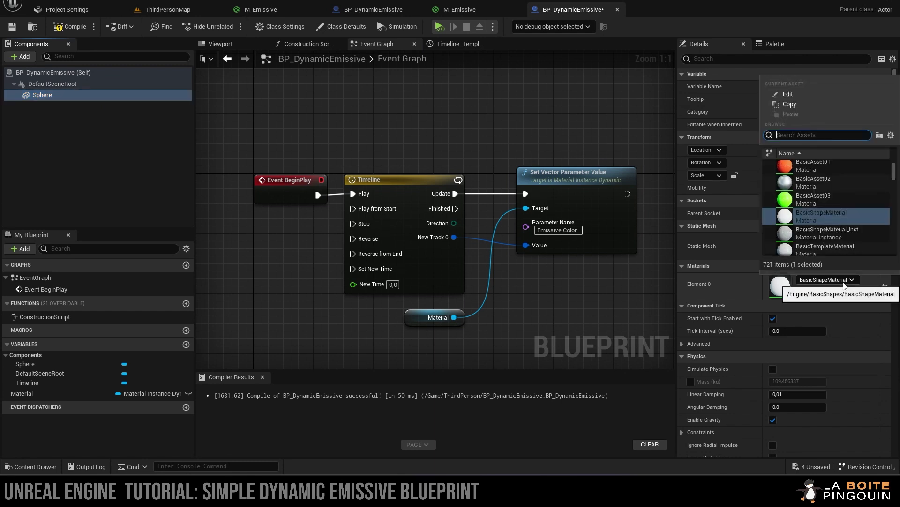
pyautogui.write('M_emissive')
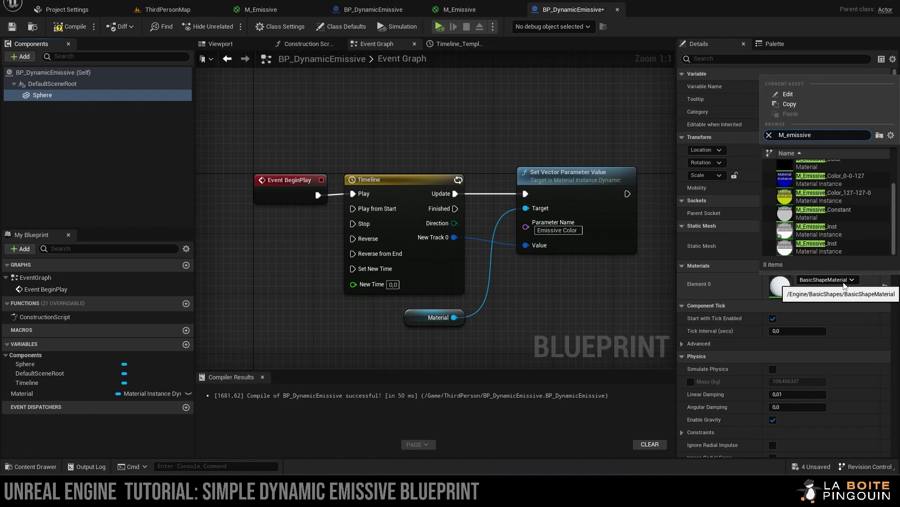
pyautogui.click(819, 230)
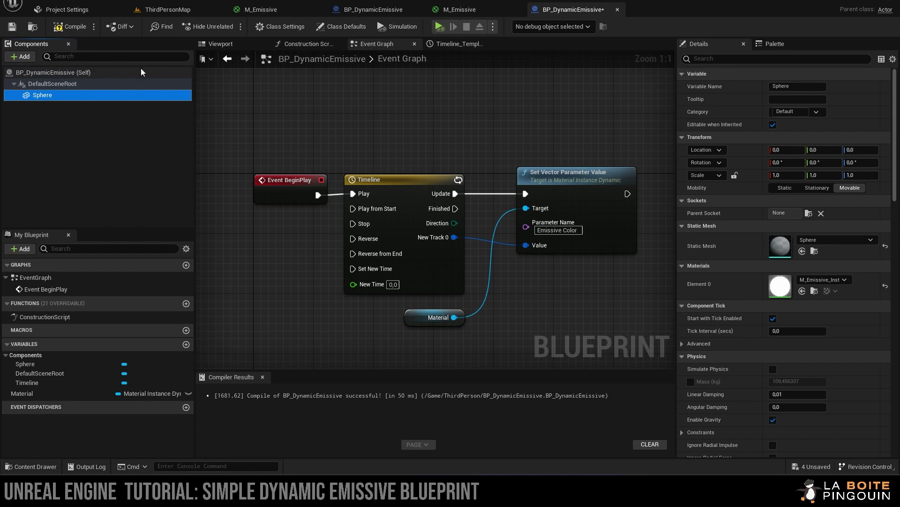
pyautogui.click(70, 27)
pyautogui.click(12, 27)
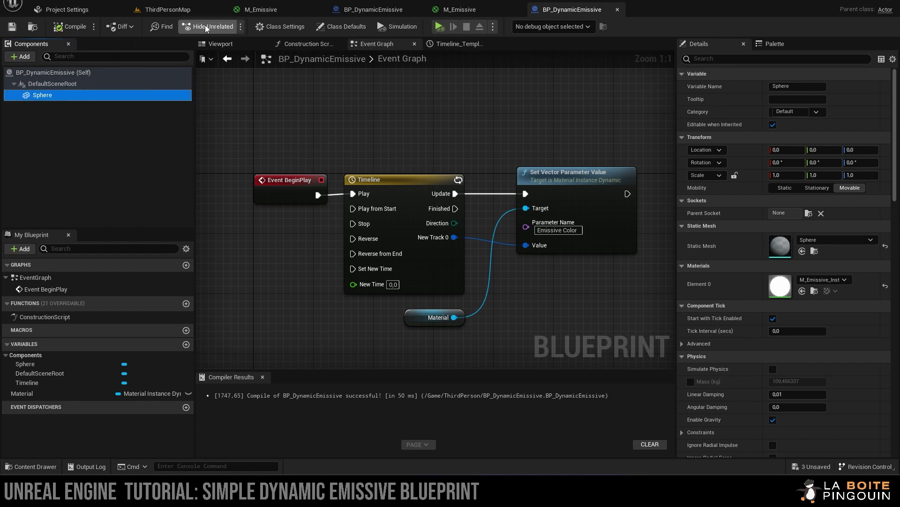
# Save all modified content from ThirdPersonMap and place BP_DynamicEmissive on the shaded floor near the wall, at about X 200, Y 1270, Z 0
pyautogui.click(167, 9)
pyautogui.click(224, 340)
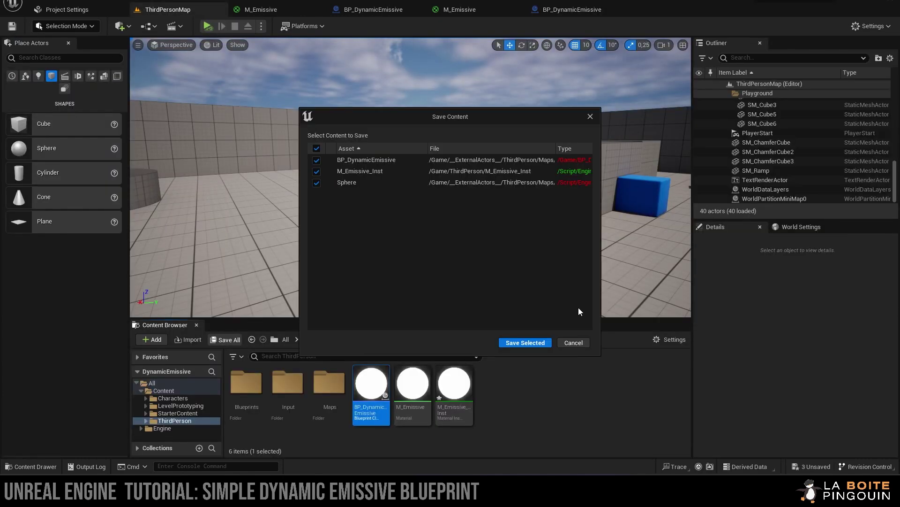
pyautogui.click(542, 341)
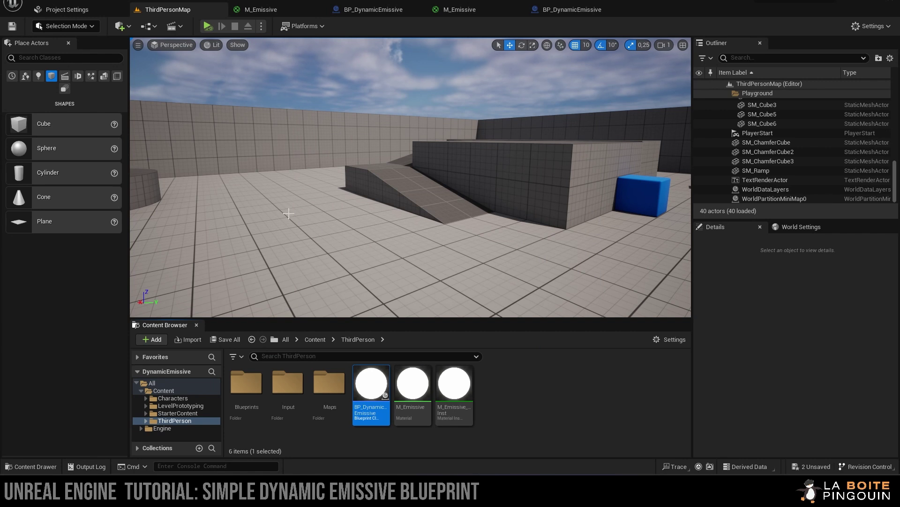
pyautogui.moveTo(288, 213); pyautogui.dragTo(389, 219, button='right')
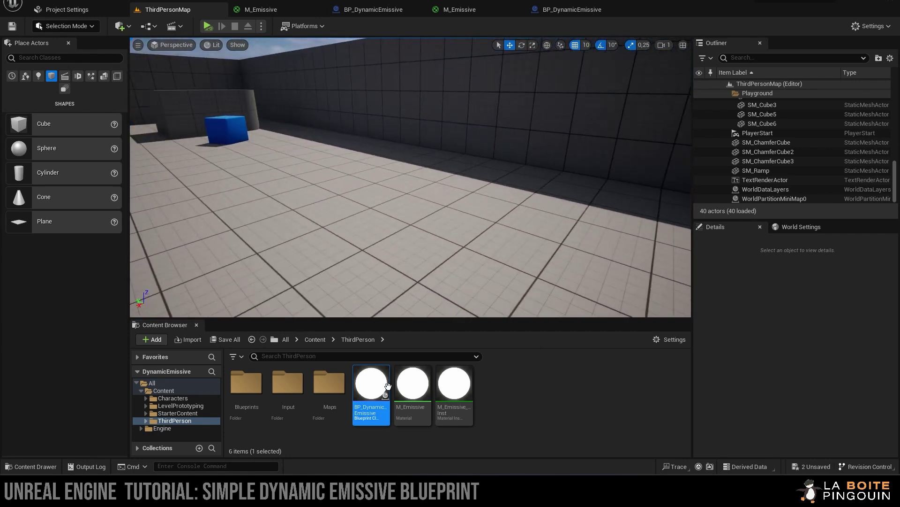
pyautogui.moveTo(373, 386); pyautogui.dragTo(523, 171)
# Run the level in Simulate mode and examine the sphere's changing emissive color up close with the sphere deselected
pyautogui.click(260, 26)
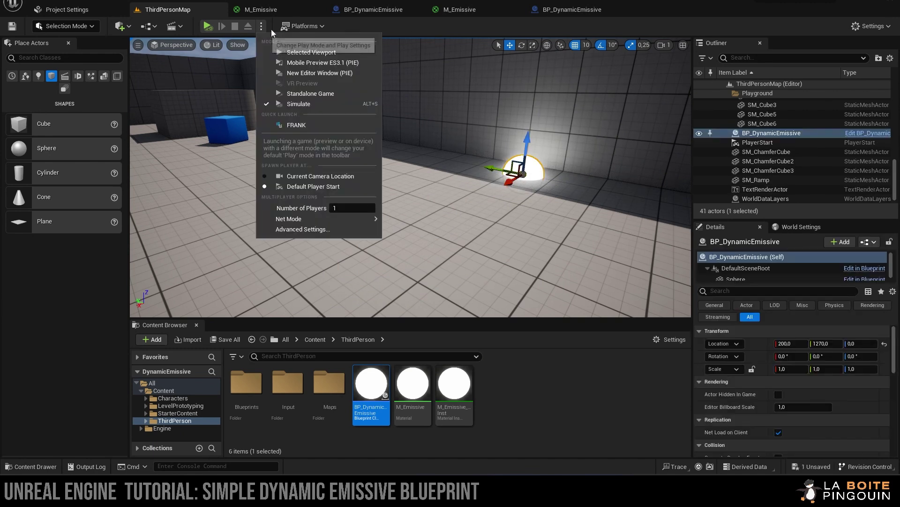
pyautogui.click(292, 103)
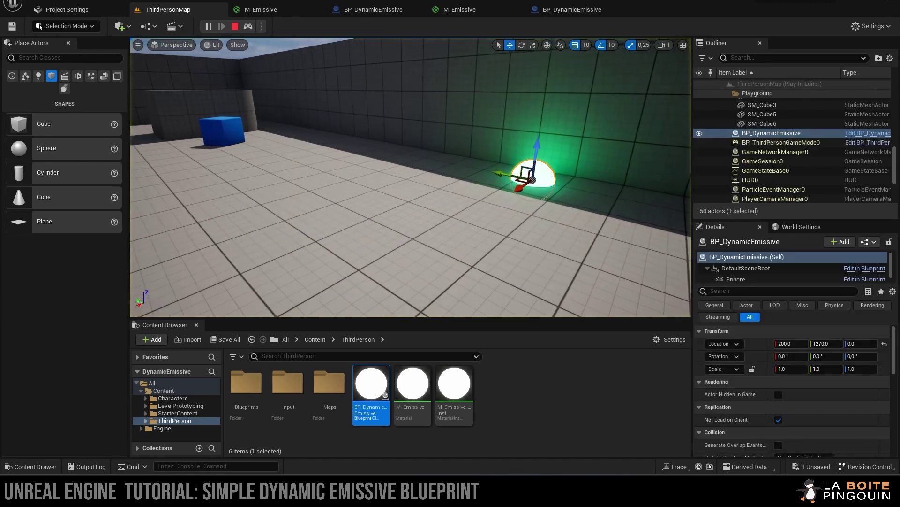
pyautogui.press('w')
pyautogui.moveTo(422, 205); pyautogui.dragTo(418, 261, button='right')
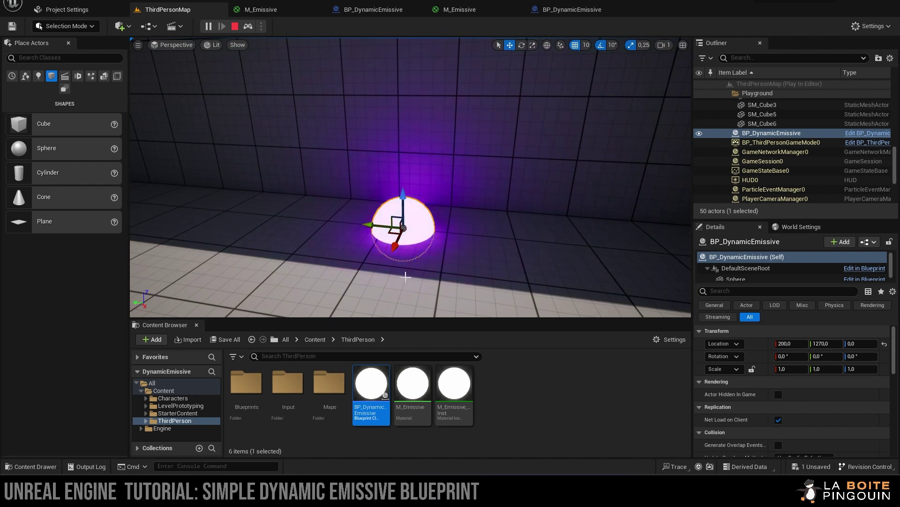
pyautogui.click(334, 287)
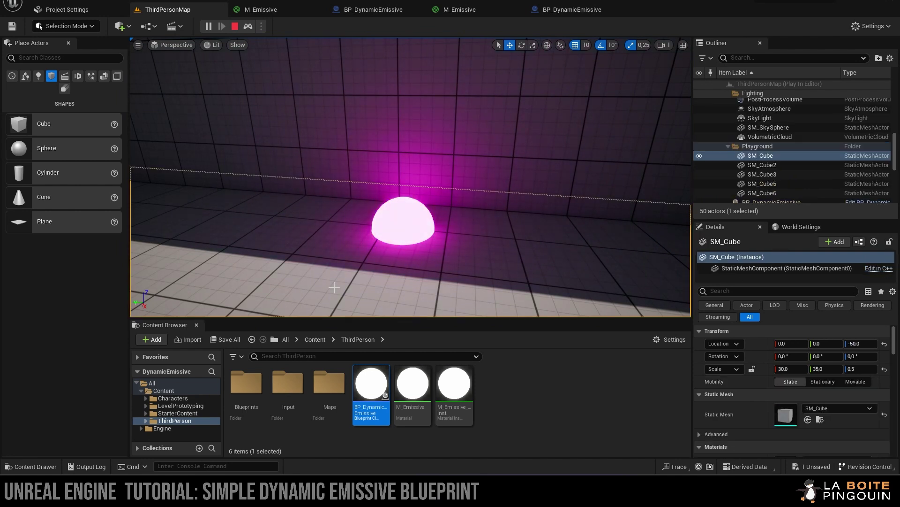